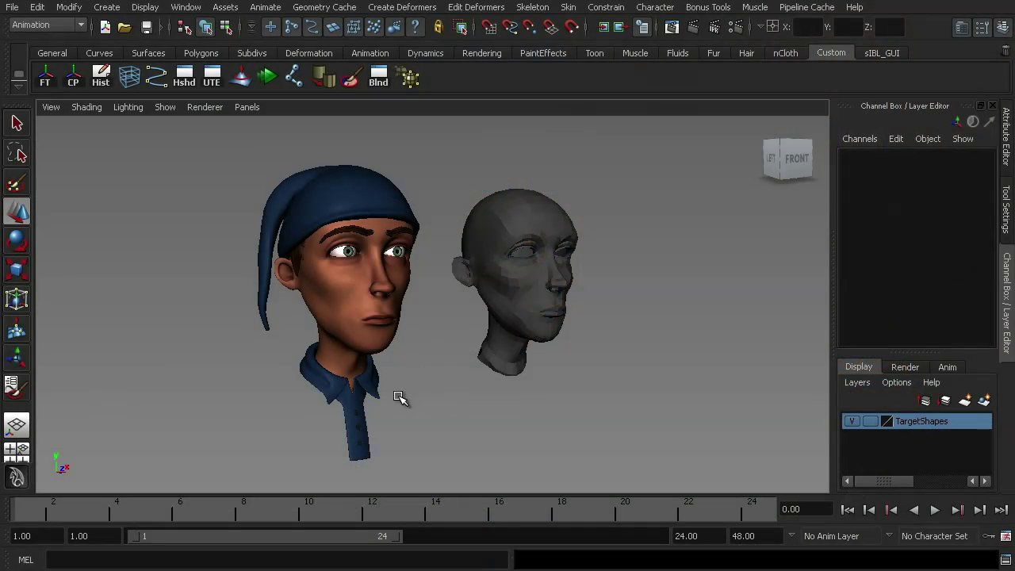
Select the vertices around the upper eyelid and brow of one eye on the grey head, excluding those at the back of the head
{"action": "left_click_drag", "start_coordinate": [616, 331], "coordinate": [543, 329], "text": "alt"}
{"action": "middle_click_drag", "start_coordinate": [536, 324], "coordinate": [451, 332], "text": "alt"}
{"action": "scroll", "coordinate": [462, 306], "scroll_direction": "up", "scroll_amount": 4}
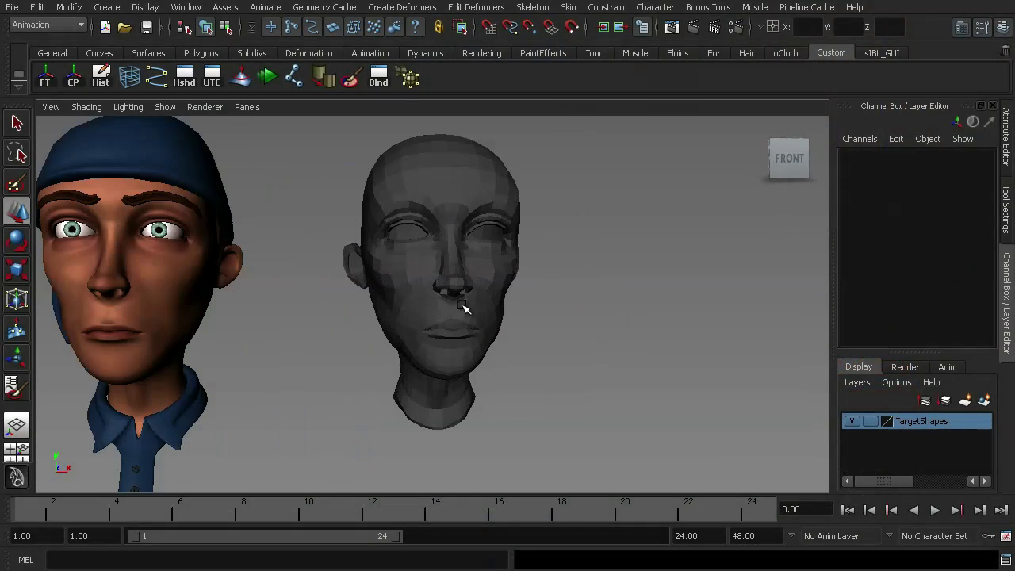
{"action": "scroll", "coordinate": [429, 299], "scroll_direction": "up", "scroll_amount": 2}
{"action": "scroll", "coordinate": [437, 278], "scroll_direction": "up", "scroll_amount": 4}
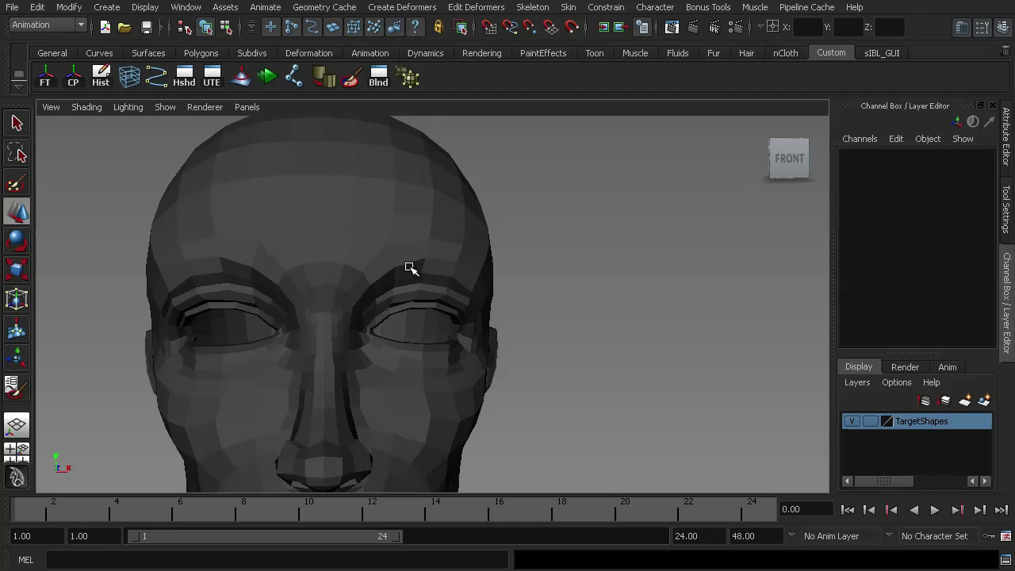
{"action": "left_click", "coordinate": [352, 259]}
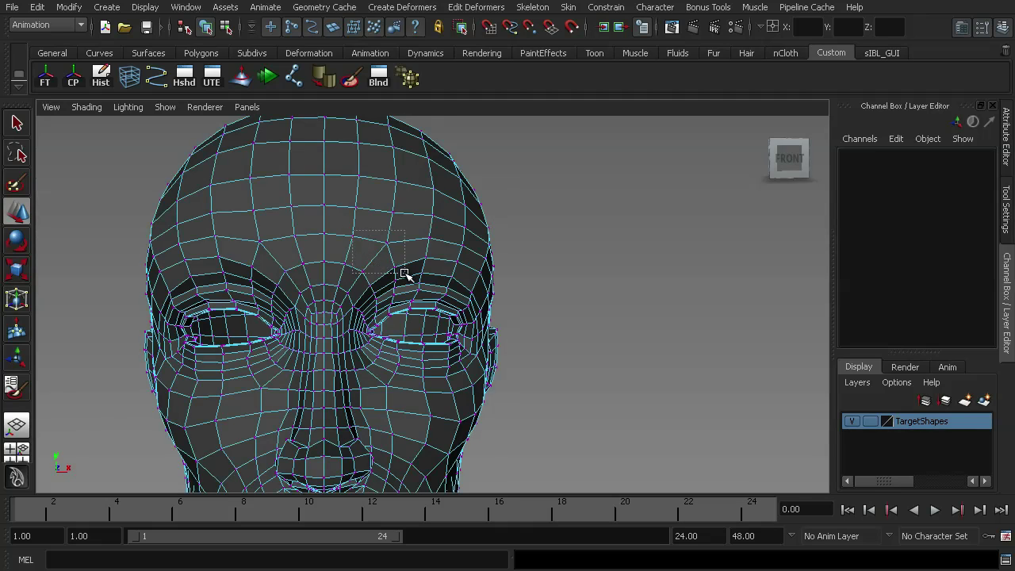
{"action": "left_click_drag", "start_coordinate": [404, 272], "coordinate": [447, 294]}
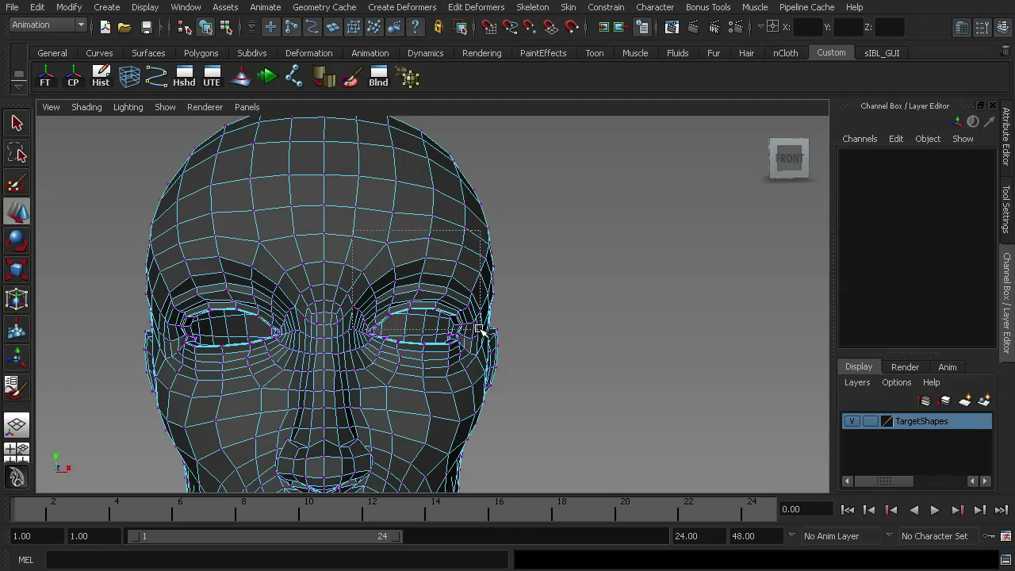
{"action": "left_click_drag", "start_coordinate": [486, 330], "coordinate": [571, 230]}
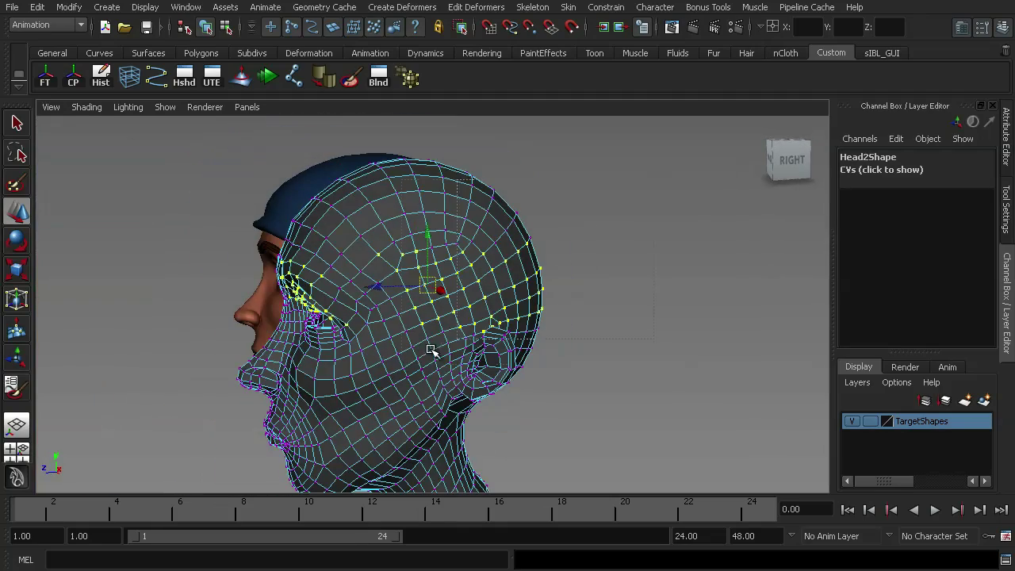
{"action": "left_click_drag", "start_coordinate": [372, 383], "coordinate": [519, 333], "text": "alt"}
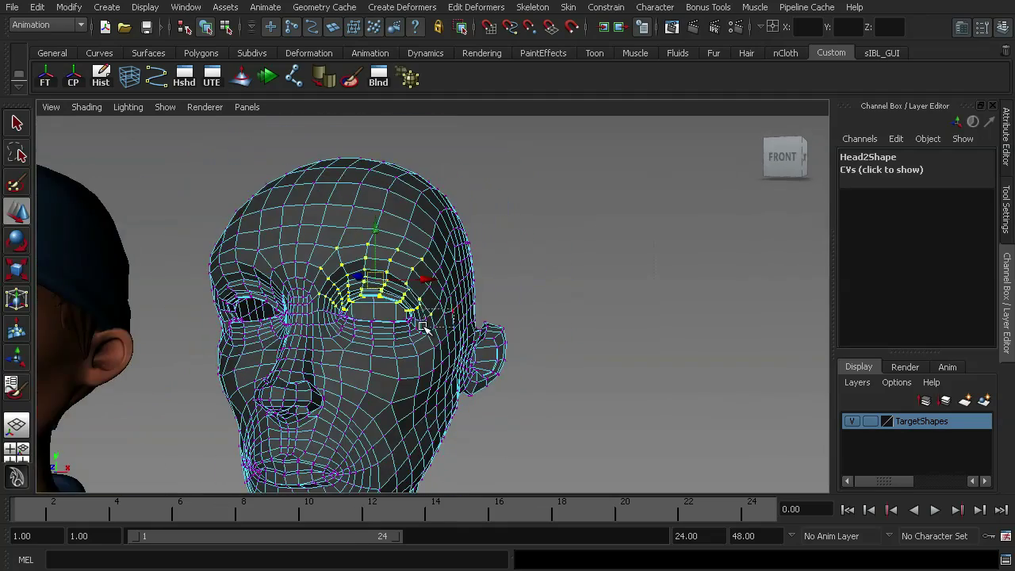
{"action": "left_click_drag", "start_coordinate": [424, 325], "coordinate": [403, 255], "text": "alt"}
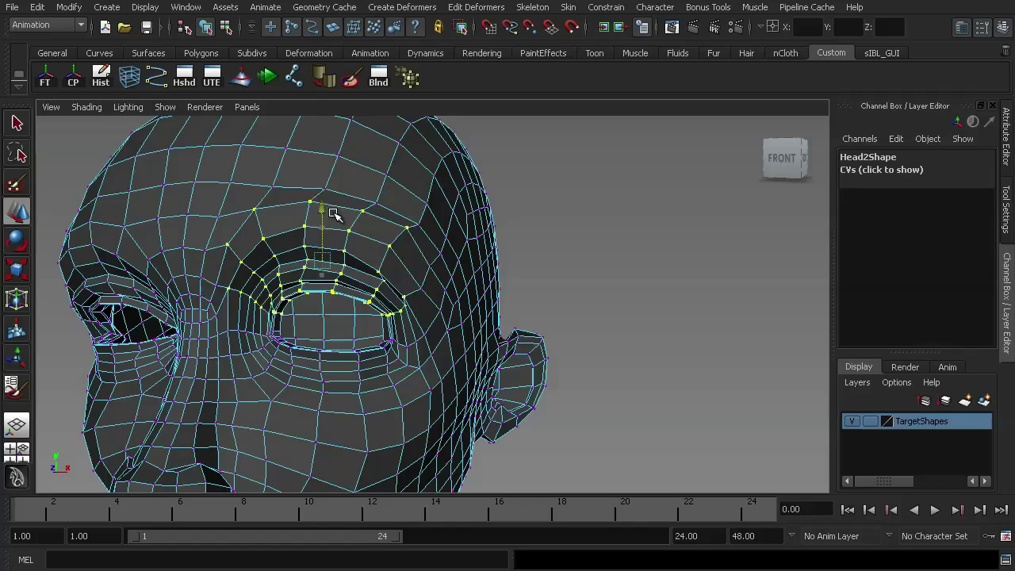
Try moving the selected brow vertices upward directly, and undo the moves
{"action": "left_click_drag", "start_coordinate": [332, 191], "coordinate": [311, 284], "text": "alt"}
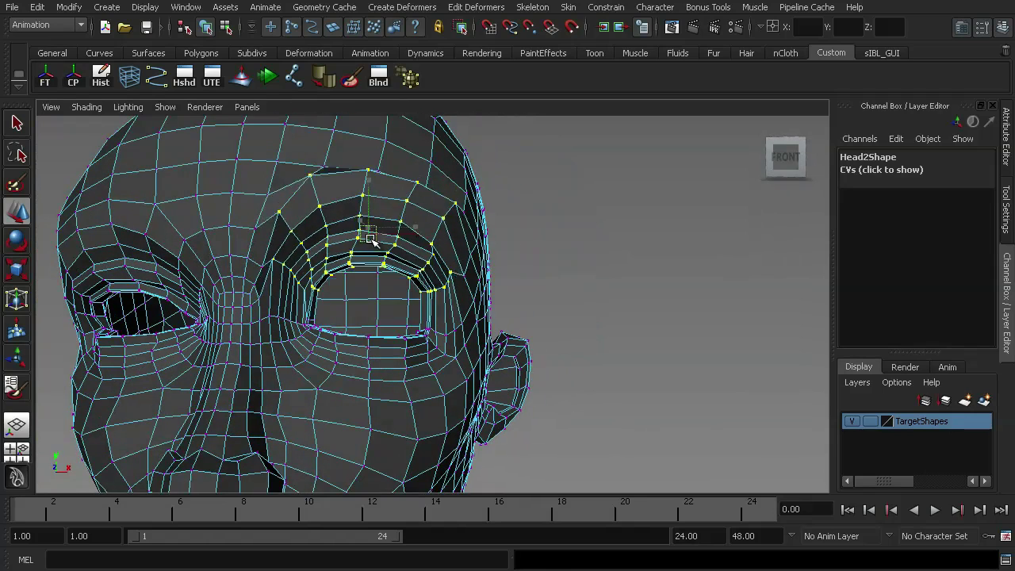
{"action": "left_click_drag", "start_coordinate": [370, 239], "coordinate": [371, 222]}
{"action": "key", "text": "ctrl+z"}
{"action": "key", "text": "ctrl+z"}
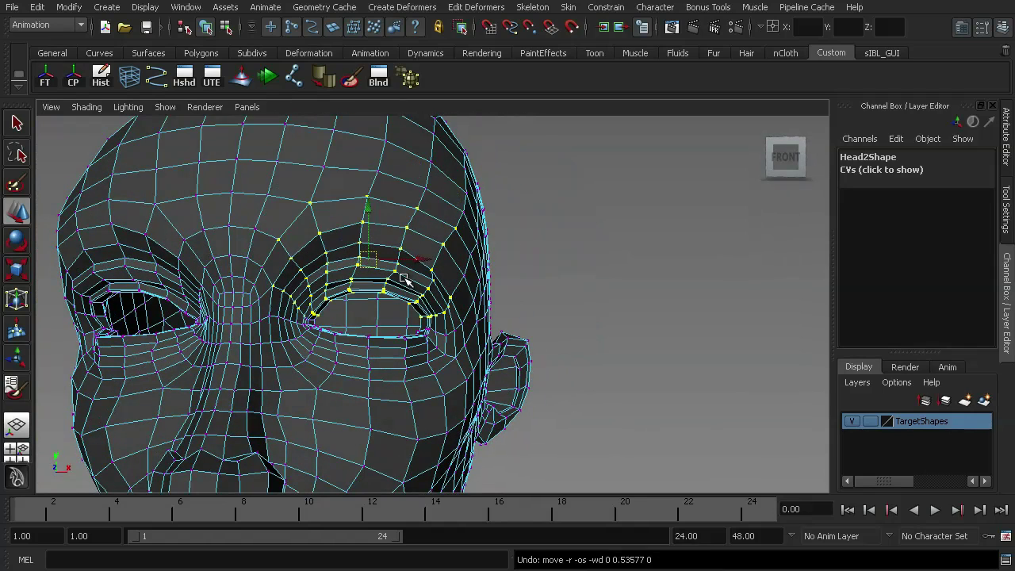
Create a cluster deformer from the selected brow and upper eyelid vertices
{"action": "right_click_drag", "start_coordinate": [425, 260], "coordinate": [329, 301], "text": "alt"}
{"action": "left_click_drag", "start_coordinate": [329, 301], "coordinate": [341, 305], "text": "alt"}
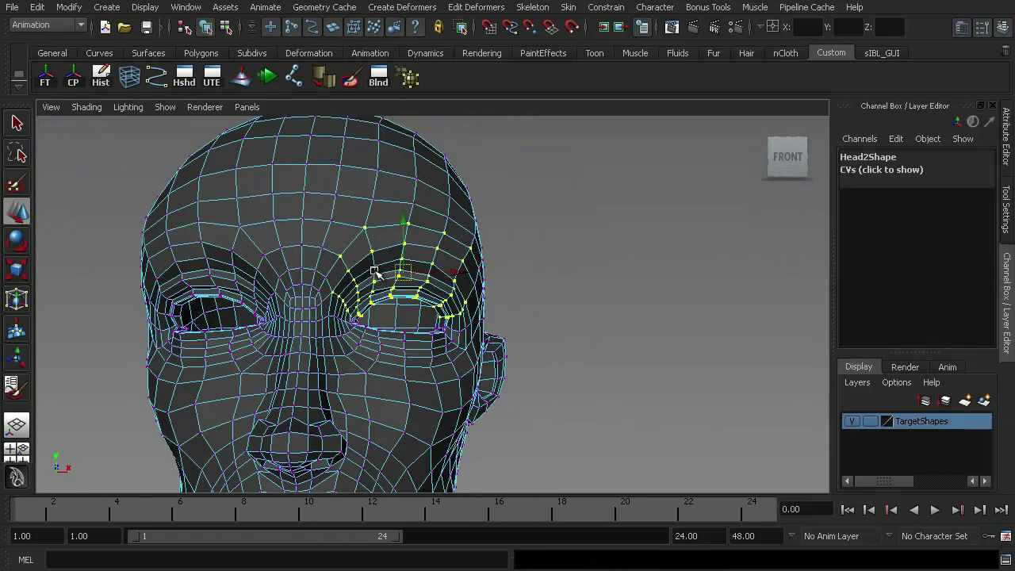
{"action": "left_click_drag", "start_coordinate": [376, 272], "coordinate": [458, 204], "text": "alt"}
{"action": "left_click", "coordinate": [401, 7]}
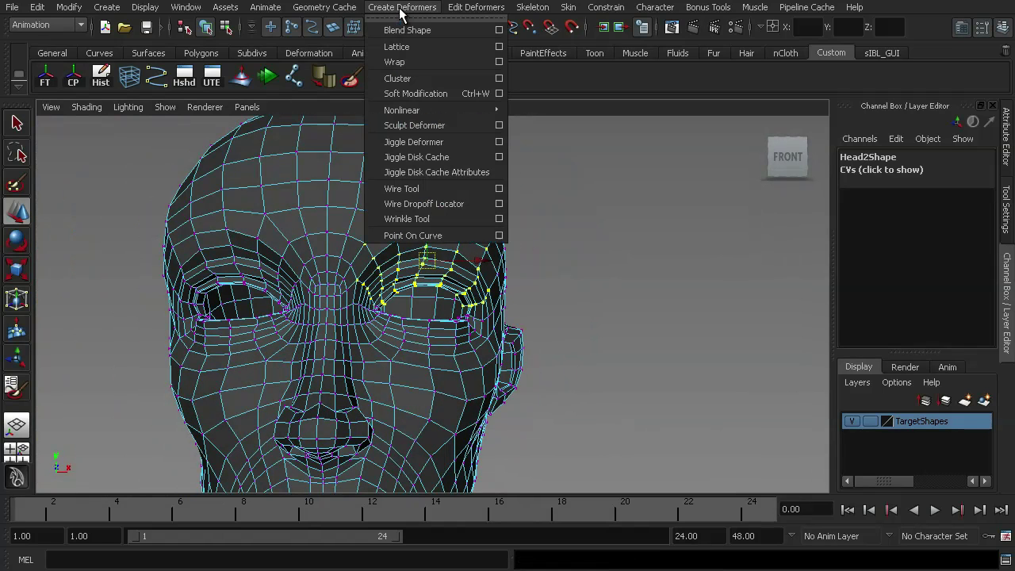
{"action": "left_click", "coordinate": [421, 78]}
Try moving and rotating the brow cluster handle, and undo both transformations
{"action": "left_click_drag", "start_coordinate": [585, 312], "coordinate": [500, 317], "text": "alt"}
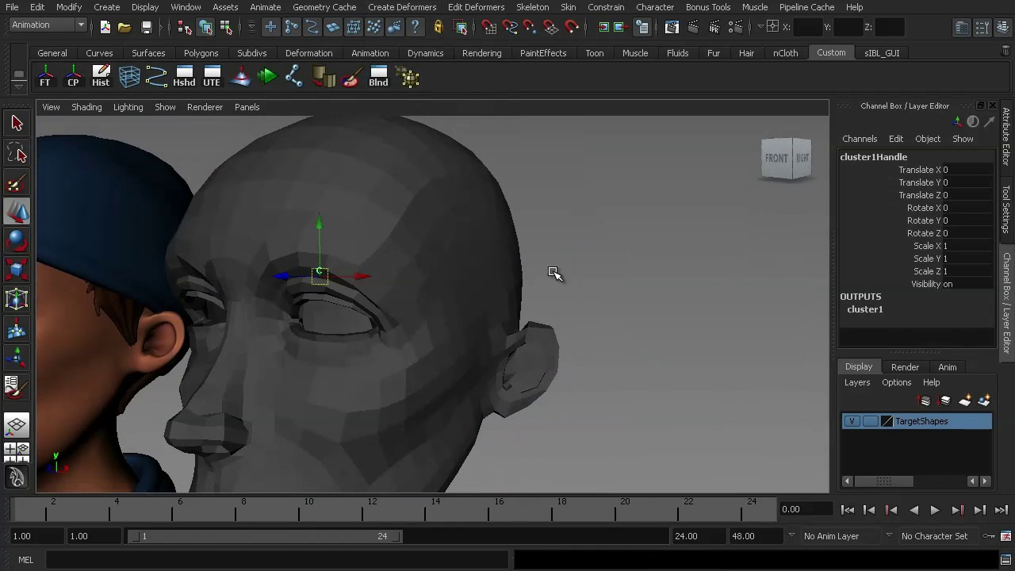
{"action": "left_click_drag", "start_coordinate": [535, 277], "coordinate": [566, 249], "text": "alt"}
{"action": "right_click_drag", "start_coordinate": [555, 261], "coordinate": [579, 309], "text": "alt"}
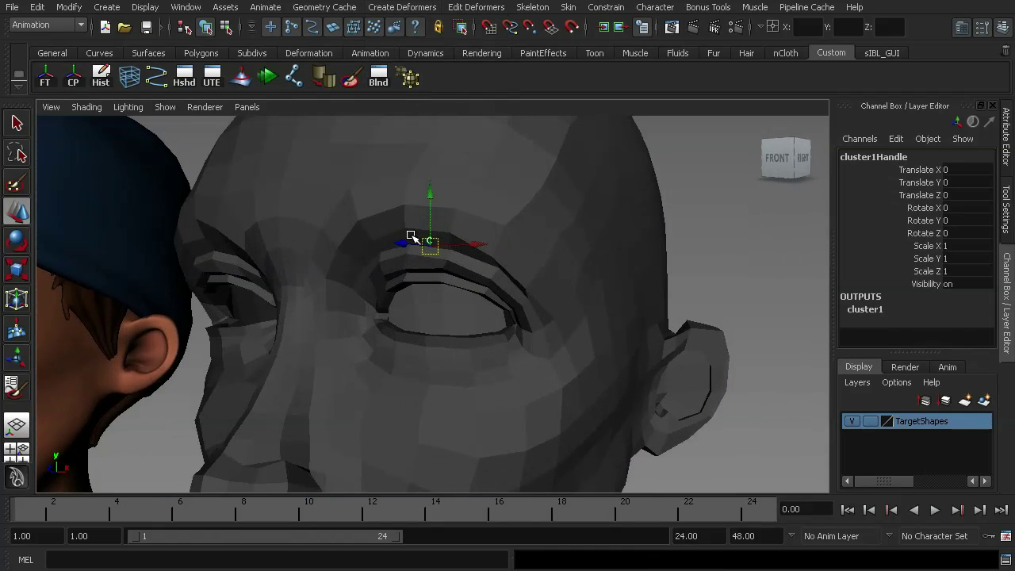
{"action": "left_click_drag", "start_coordinate": [509, 259], "coordinate": [434, 273], "text": "alt"}
{"action": "key", "text": "ctrl+z"}
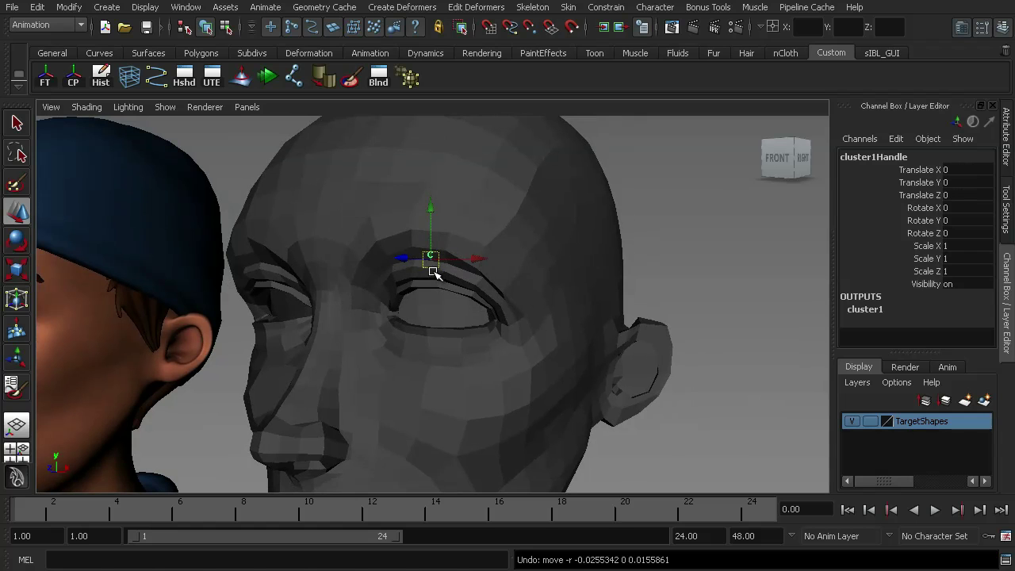
{"action": "key", "text": "e"}
{"action": "left_click_drag", "start_coordinate": [480, 215], "coordinate": [430, 230]}
{"action": "key", "text": "ctrl+z"}
{"action": "key", "text": "ctrl+z"}
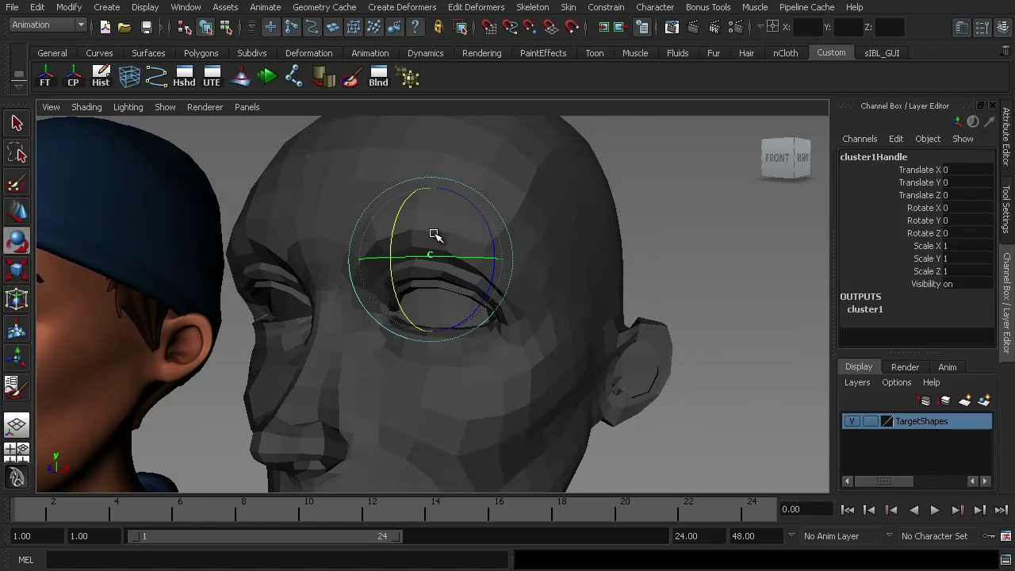
Raise the brow cluster handle about 0.5 in Y, shift it about 0.19 in Z, and rotate it about -14.8 degrees in X
{"action": "key", "text": "w"}
{"action": "left_click_drag", "start_coordinate": [434, 234], "coordinate": [419, 178], "text": "alt"}
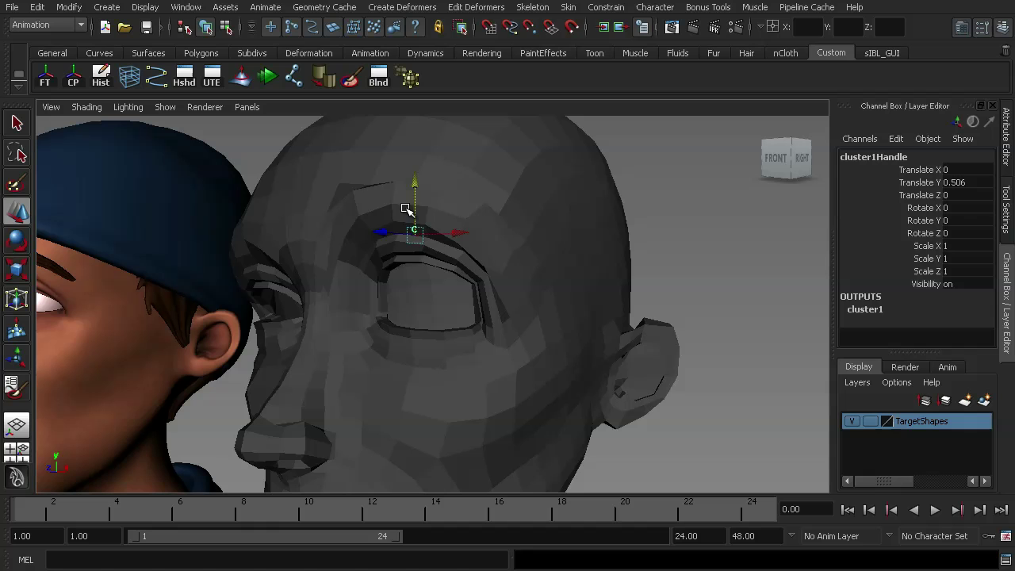
{"action": "key", "text": "e"}
{"action": "left_click_drag", "start_coordinate": [373, 215], "coordinate": [509, 221]}
{"action": "key", "text": "w"}
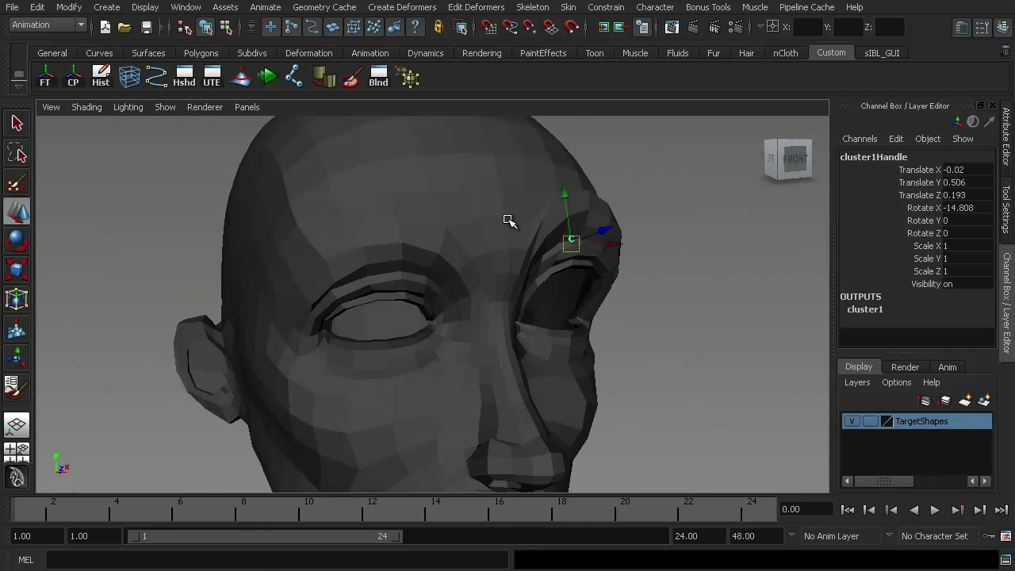
Smooth the brow cluster's weights on the grey head by flooding them four times with the Paint Cluster Weights Tool
{"action": "left_click", "coordinate": [510, 172]}
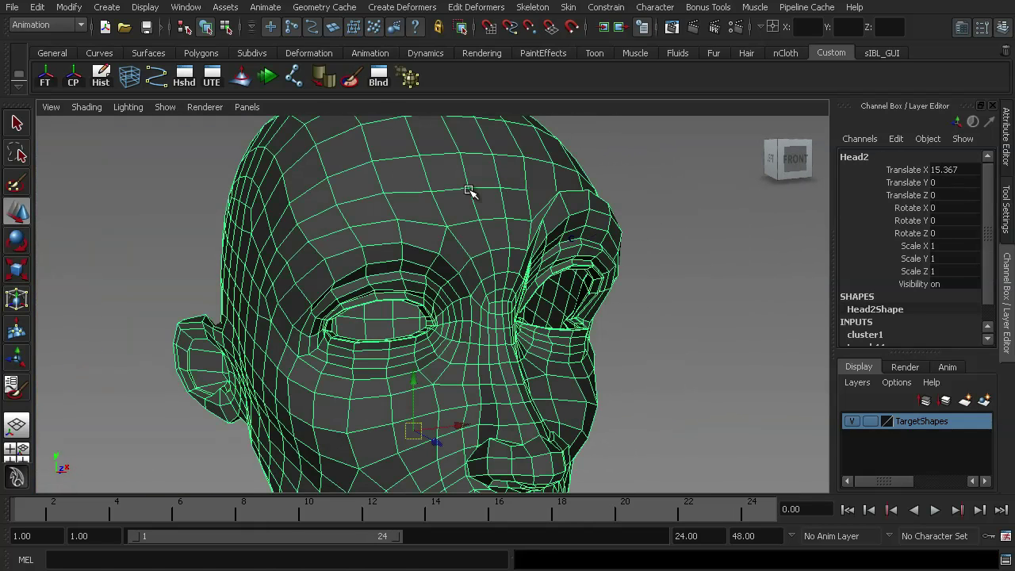
{"action": "left_click", "coordinate": [474, 7]}
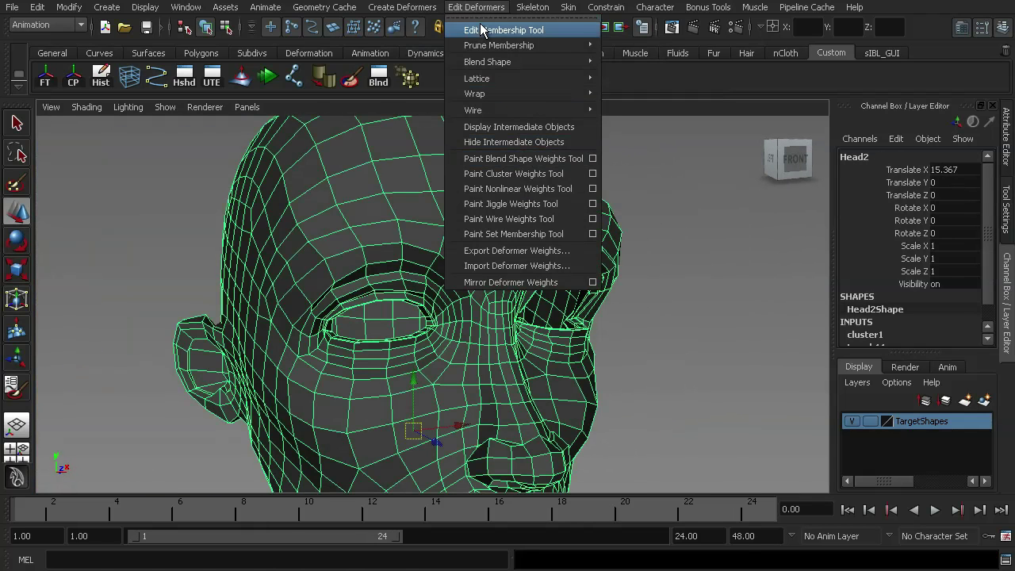
{"action": "left_click", "coordinate": [593, 174]}
{"action": "mouse_move", "coordinate": [550, 290]}
{"action": "left_mouse_down", "text": "alt"}
{"action": "mouse_move", "coordinate": [413, 272]}
{"action": "mouse_move", "coordinate": [345, 241]}
{"action": "left_mouse_up", "text": "alt"}
{"action": "left_click_drag", "start_coordinate": [363, 290], "coordinate": [325, 117], "text": "alt"}
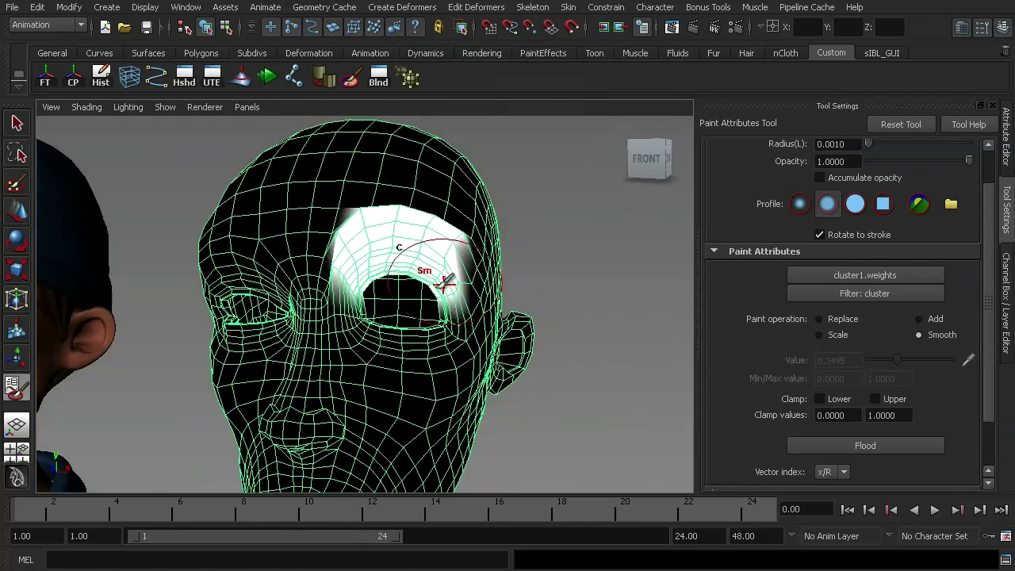
{"action": "left_click_drag", "start_coordinate": [446, 282], "coordinate": [383, 208], "text": "alt"}
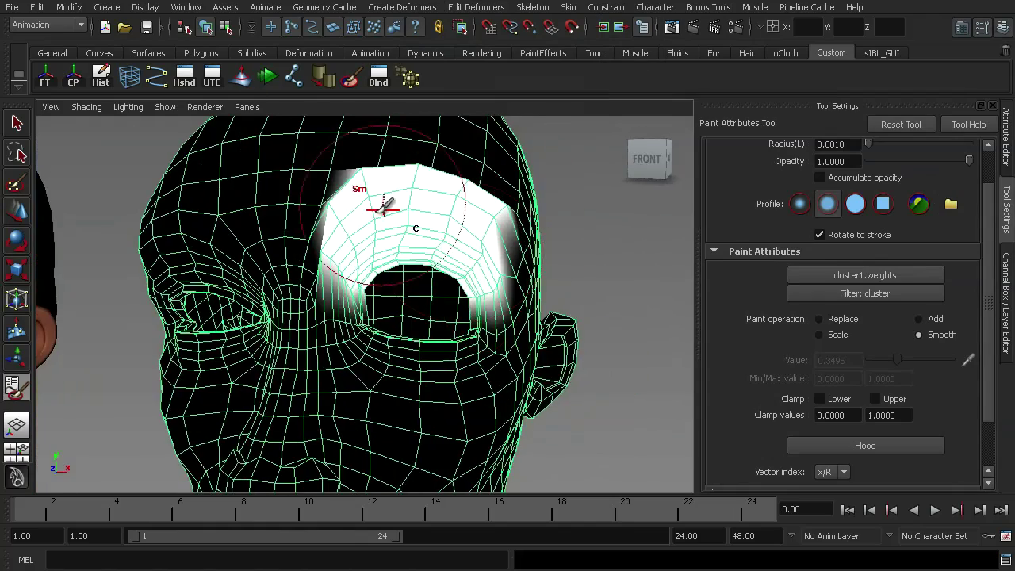
{"action": "left_click_drag", "start_coordinate": [349, 281], "coordinate": [452, 266], "text": "alt"}
{"action": "left_click_drag", "start_coordinate": [463, 218], "coordinate": [425, 239], "text": "alt"}
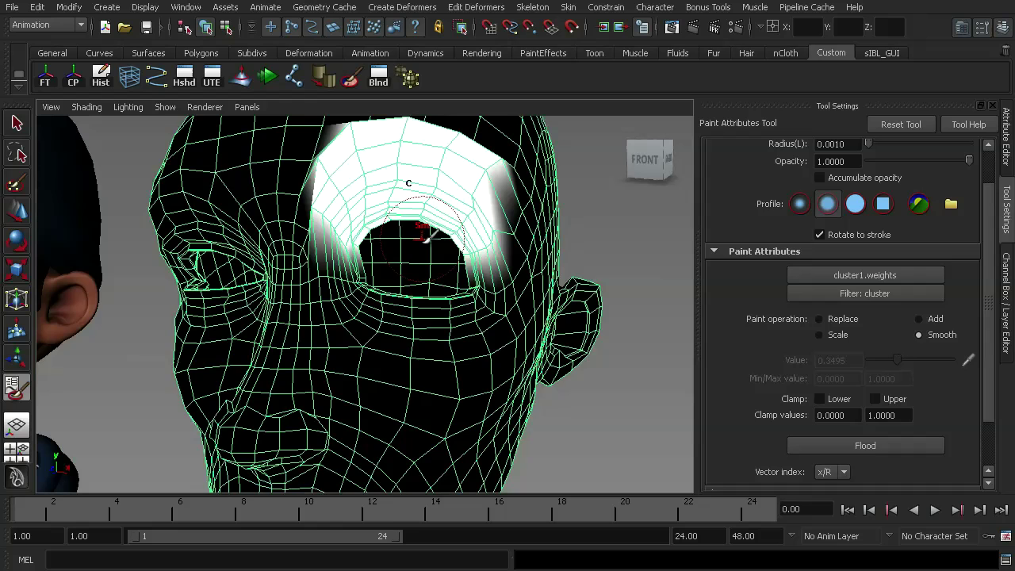
{"action": "scroll", "coordinate": [425, 240], "scroll_direction": "down", "scroll_amount": 1}
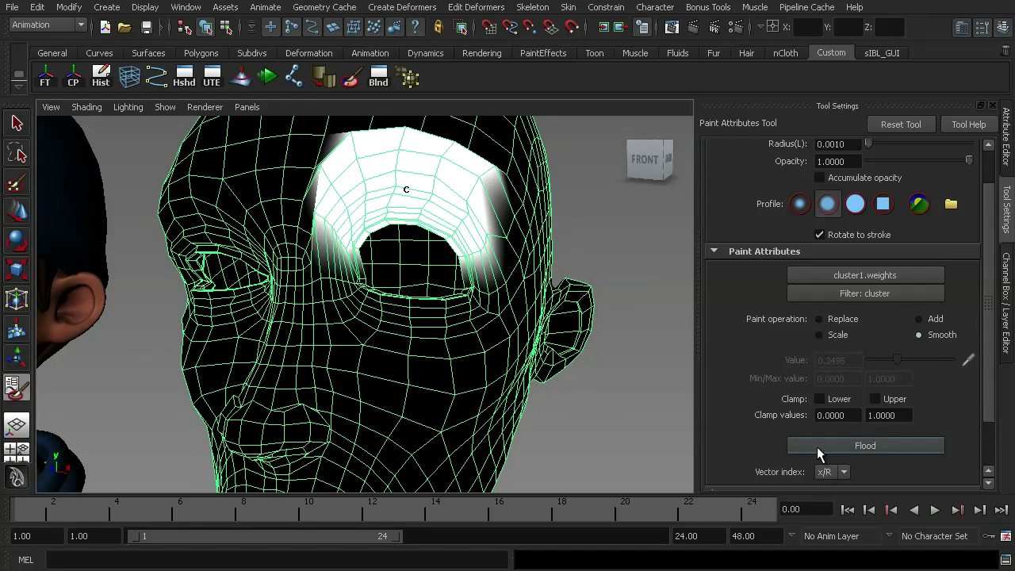
{"action": "left_click_drag", "start_coordinate": [645, 393], "coordinate": [890, 450], "text": "alt"}
{"action": "left_click", "coordinate": [894, 446]}
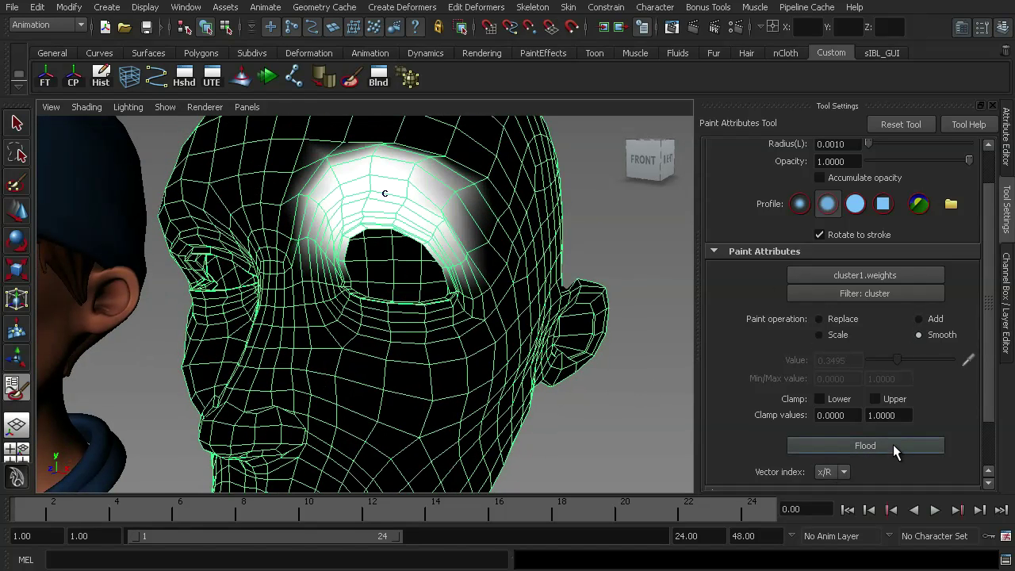
{"action": "left_click", "coordinate": [893, 445]}
{"action": "left_click", "coordinate": [894, 446]}
{"action": "left_click", "coordinate": [894, 445]}
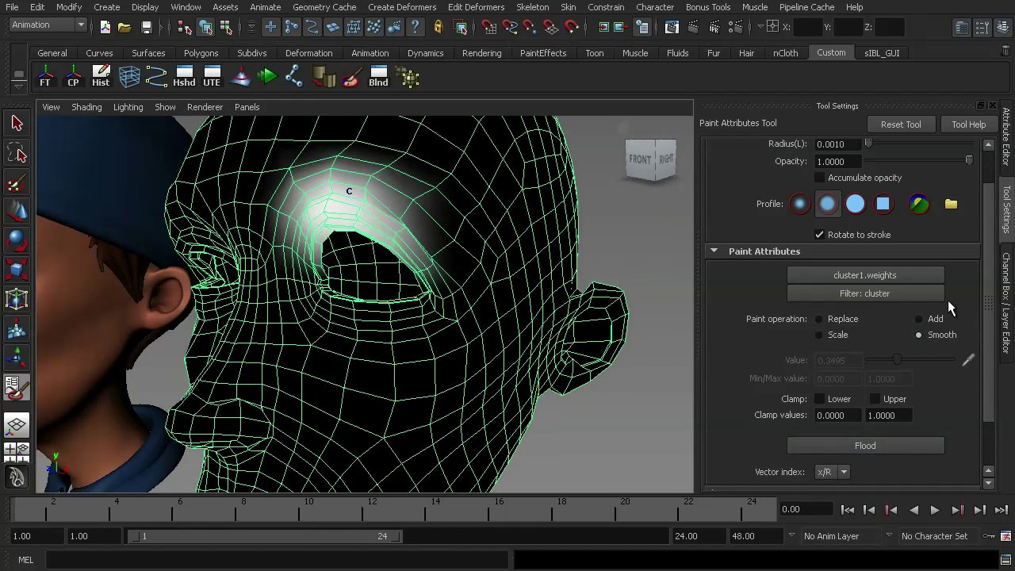
Set the cluster weight painting operation to Add with a value of 0.5 for the brow area
{"action": "left_click", "coordinate": [921, 318]}
{"action": "left_click_drag", "start_coordinate": [855, 360], "coordinate": [758, 361]}
{"action": "type", "text": "0.5"}
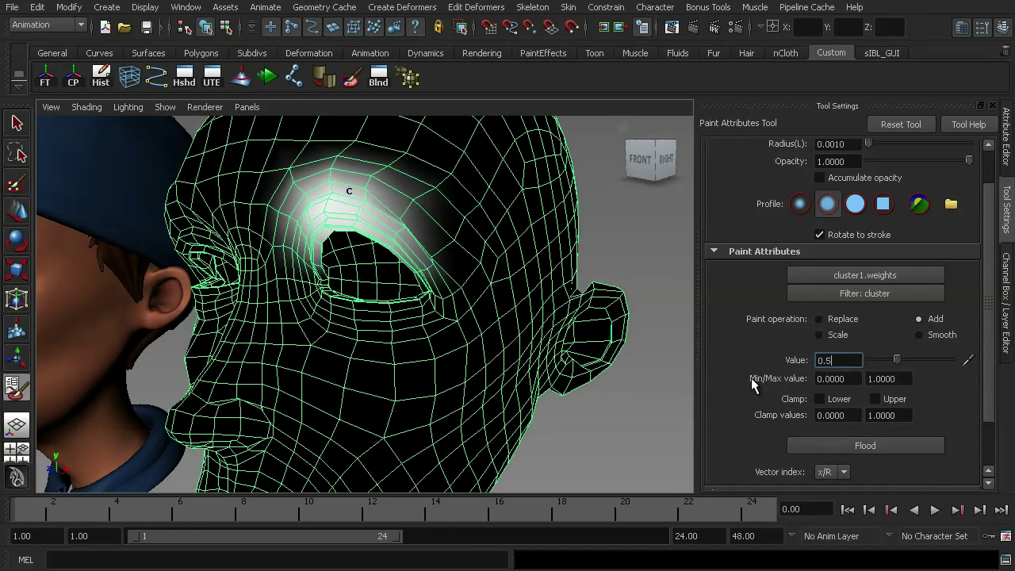
{"action": "key", "text": "Return"}
{"action": "mouse_move", "coordinate": [487, 240]}
{"action": "left_mouse_down", "text": "alt"}
{"action": "mouse_move", "coordinate": [404, 240]}
{"action": "mouse_move", "coordinate": [349, 218]}
{"action": "mouse_move", "coordinate": [341, 198]}
{"action": "left_mouse_up", "text": "alt"}
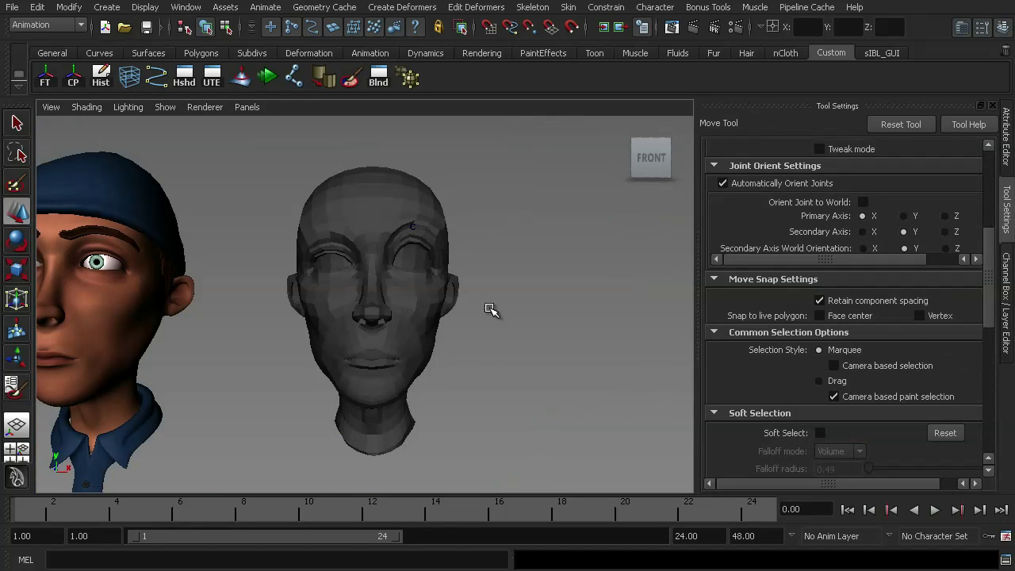
Create a NURBS circle and move it in front of the heads, to about 19 in Y and 18.1 in Z
{"action": "scroll", "coordinate": [484, 301], "scroll_direction": "down", "scroll_amount": 1}
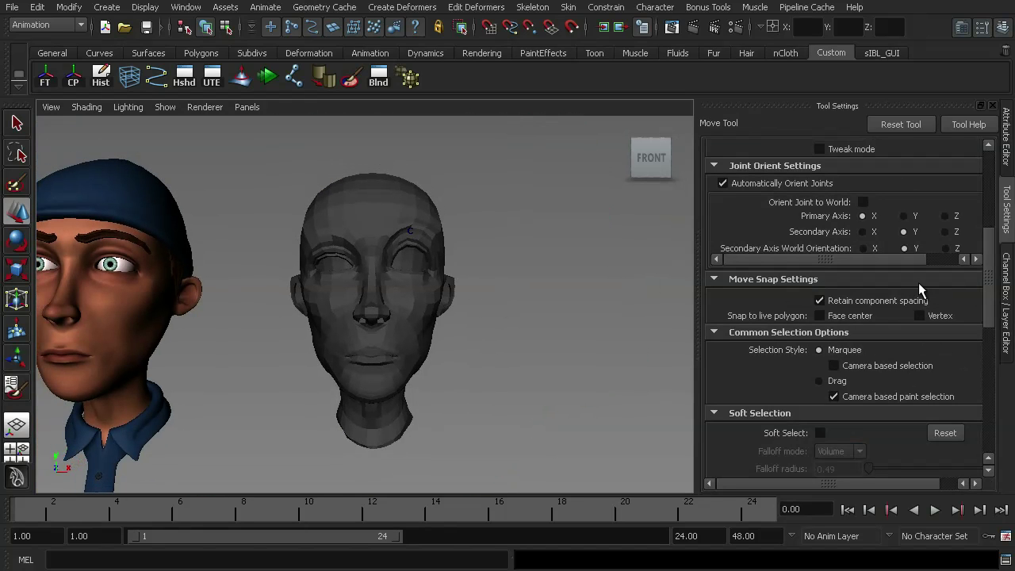
{"action": "left_click", "coordinate": [1004, 298]}
{"action": "left_click_drag", "start_coordinate": [585, 306], "coordinate": [484, 362], "text": "alt"}
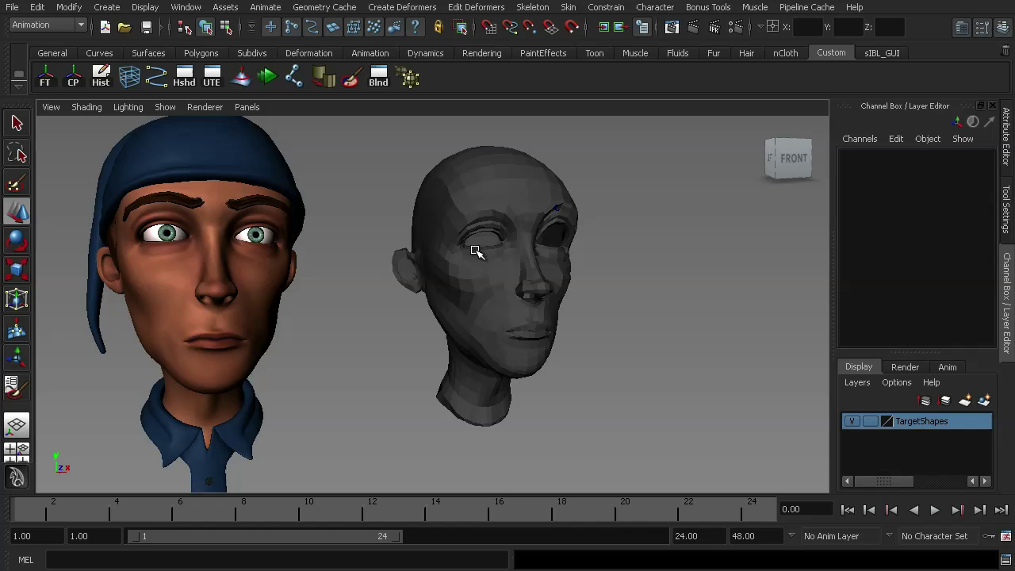
{"action": "left_click", "coordinate": [106, 7]}
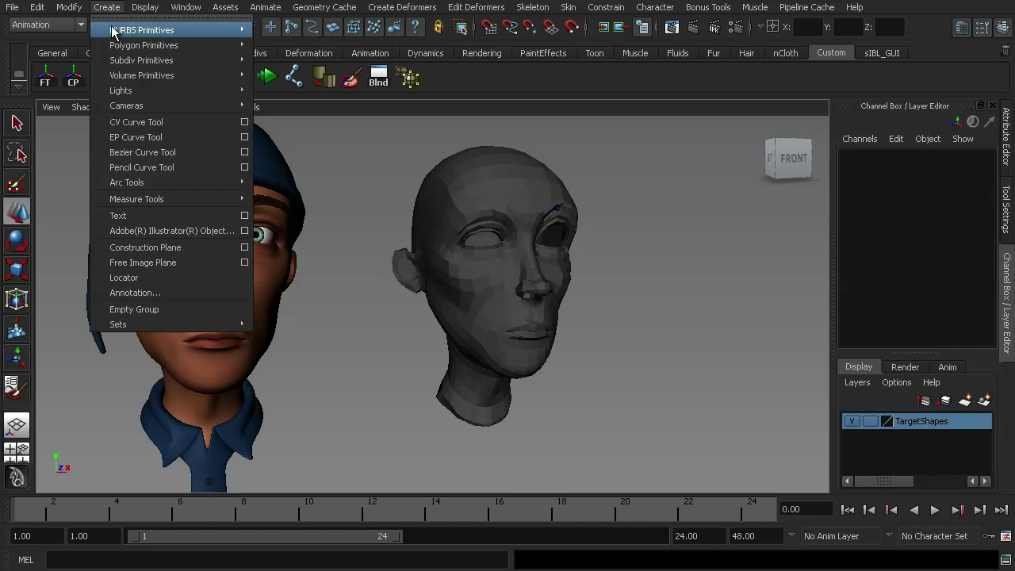
{"action": "mouse_move", "coordinate": [155, 30]}
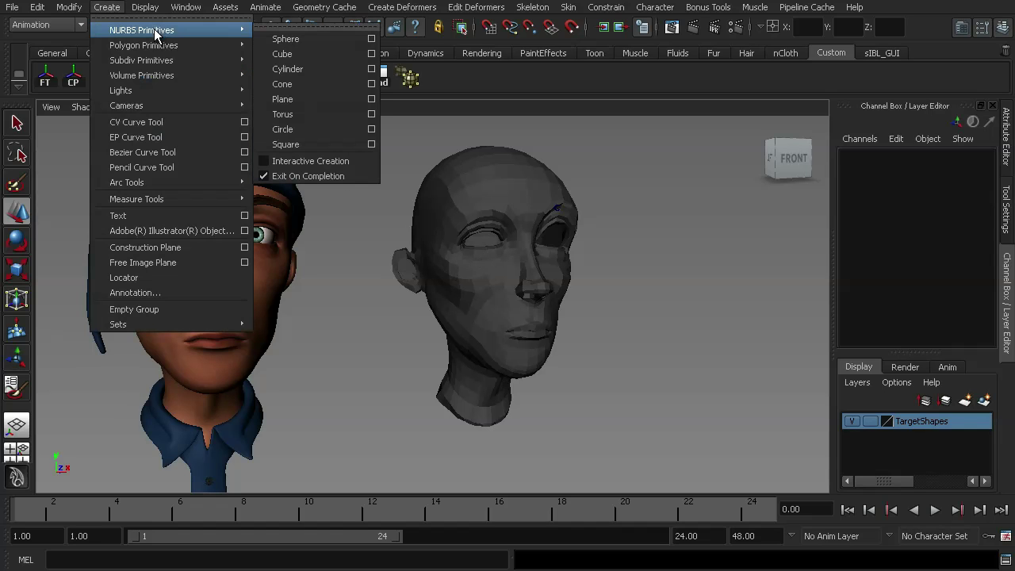
{"action": "left_click", "coordinate": [292, 129]}
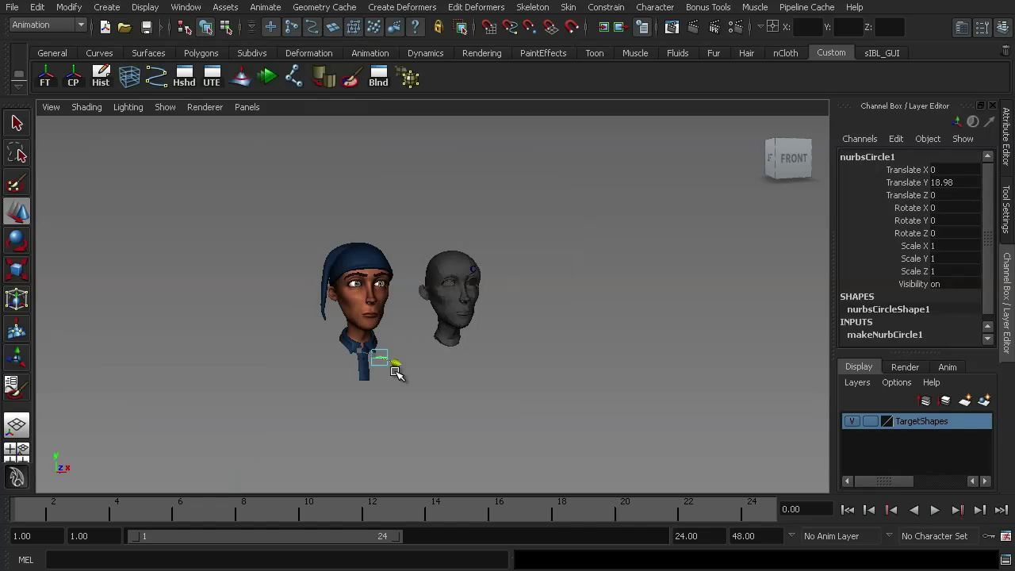
Rotate the NURBS circle upright by setting its Rotate X to -90
{"action": "key", "text": "e"}
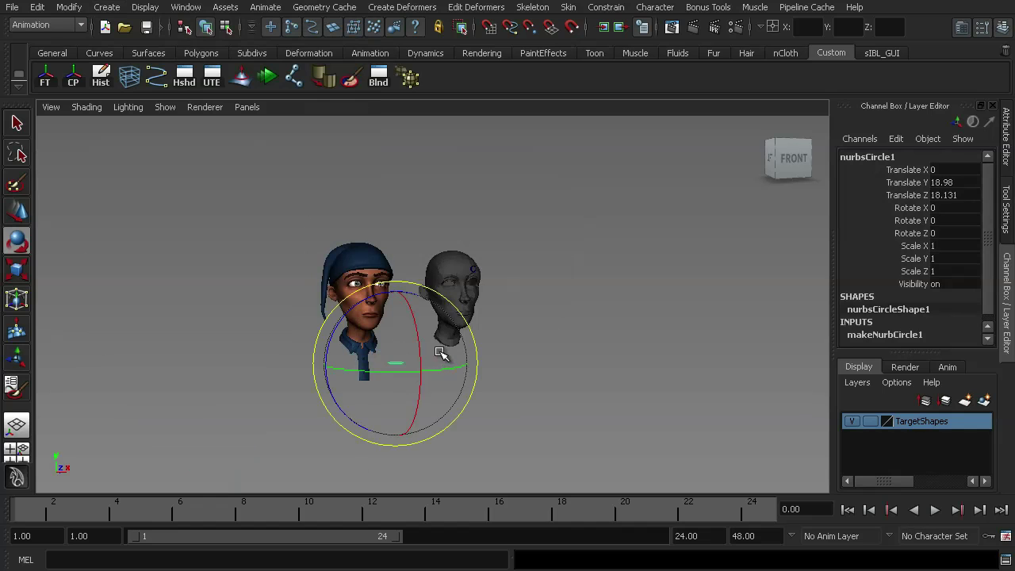
{"action": "left_click_drag", "start_coordinate": [418, 342], "coordinate": [948, 271]}
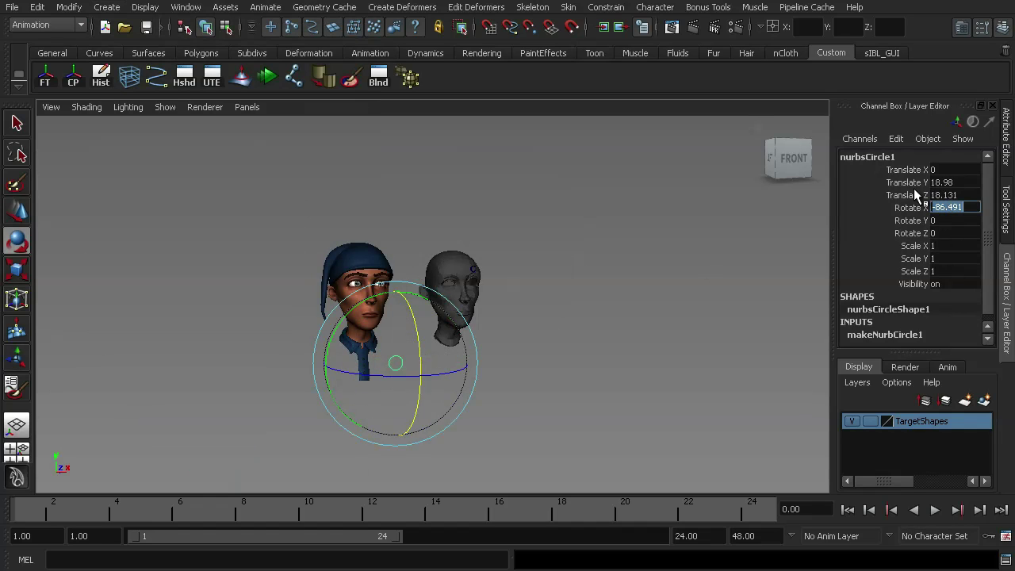
{"action": "type", "text": "-90"}
{"action": "key", "text": "Return"}
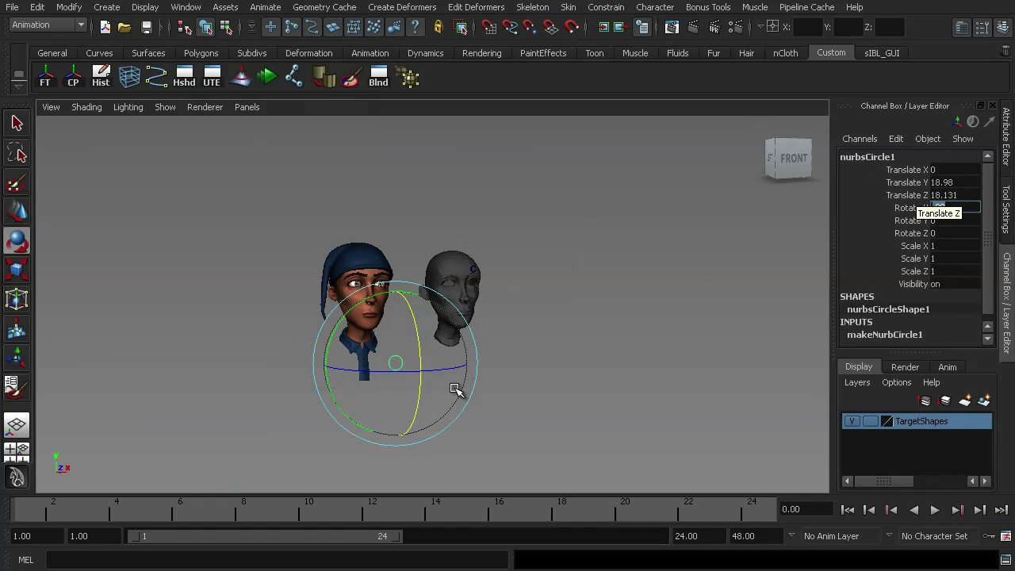
Set the NURBS circle's rotation back to -90 in X and 0 in Y and Z
{"action": "left_click_drag", "start_coordinate": [454, 388], "coordinate": [458, 385]}
{"action": "left_click", "coordinate": [580, 373]}
{"action": "left_click", "coordinate": [402, 363]}
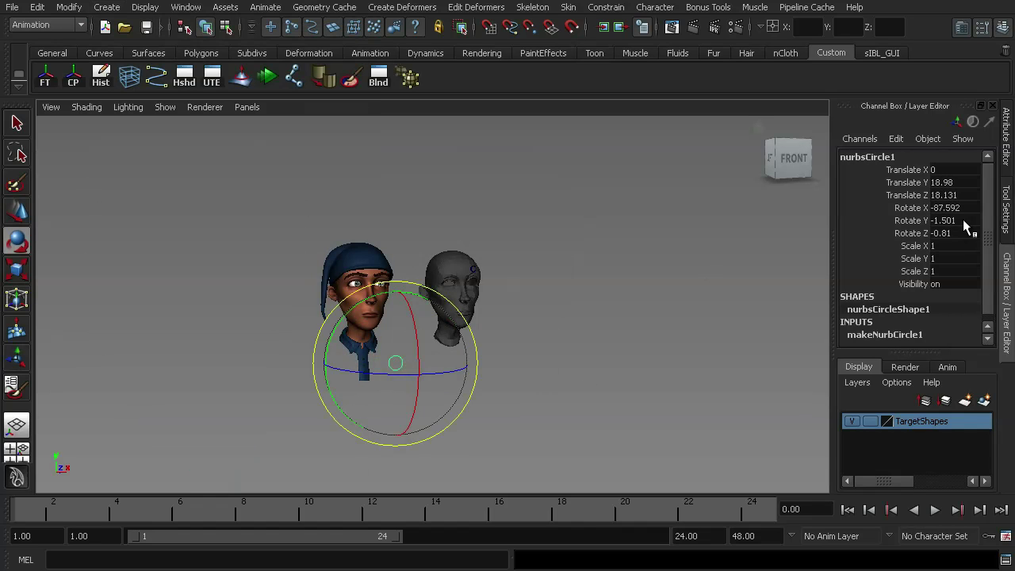
{"action": "left_click_drag", "start_coordinate": [949, 221], "coordinate": [948, 233]}
{"action": "type", "text": "0"}
{"action": "key", "text": "Return"}
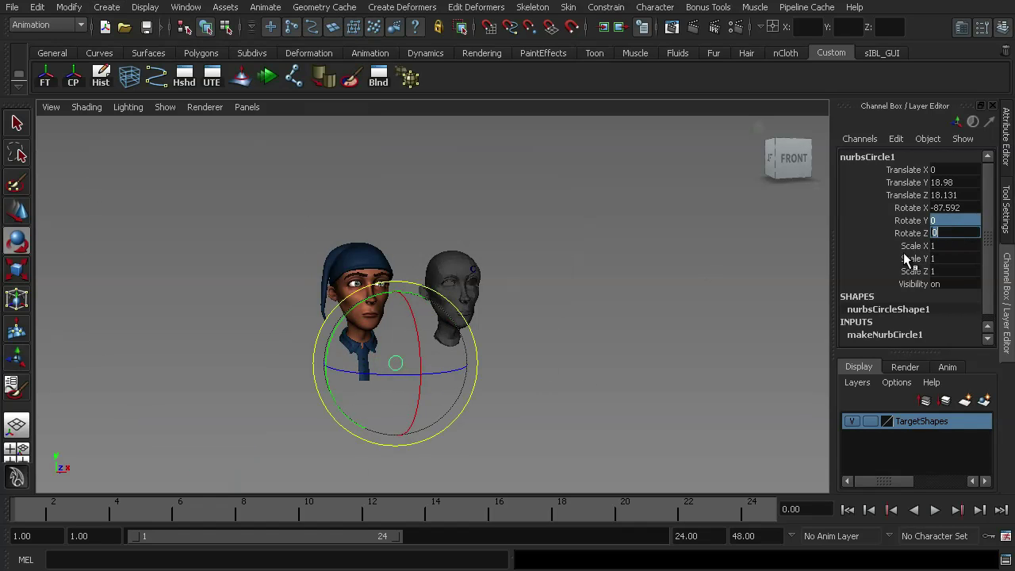
{"action": "type", "text": "-90"}
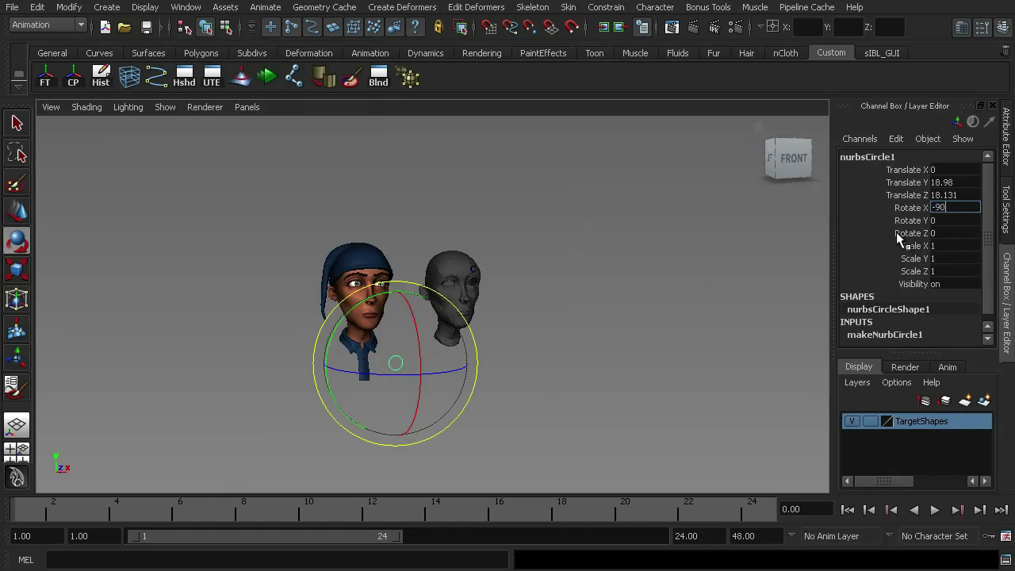
{"action": "key", "text": "Return"}
{"action": "left_click", "coordinate": [648, 344]}
In the front view, move the NURBS circle in front of the grey head's mouth, to about 14.8 in X and 24.8 in Y
{"action": "left_click", "coordinate": [361, 357]}
{"action": "key", "text": "space"}
{"action": "left_click_drag", "start_coordinate": [361, 357], "coordinate": [360, 379]}
{"action": "middle_click_drag", "start_coordinate": [341, 373], "coordinate": [496, 342], "text": "alt"}
{"action": "right_click_drag", "start_coordinate": [496, 342], "coordinate": [651, 320], "text": "alt"}
{"action": "scroll", "coordinate": [494, 319], "scroll_direction": "up", "scroll_amount": 3}
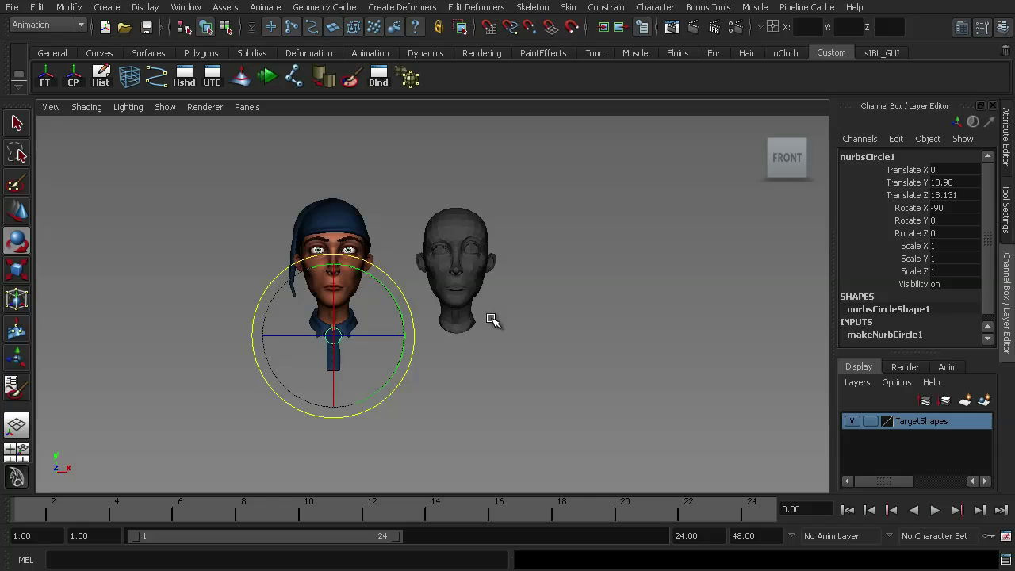
{"action": "key", "text": "w"}
{"action": "left_click_drag", "start_coordinate": [363, 340], "coordinate": [509, 335]}
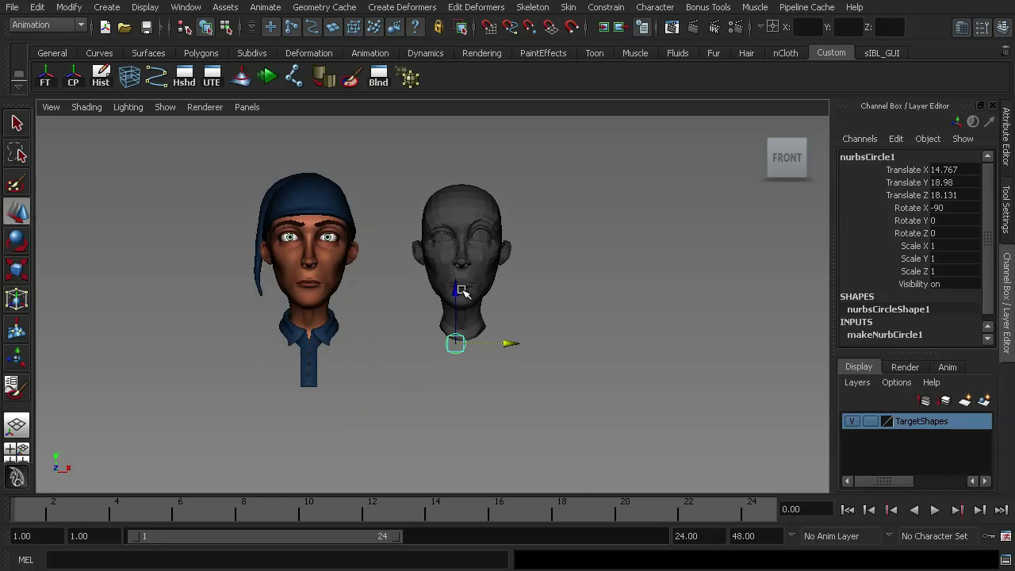
{"action": "left_click_drag", "start_coordinate": [458, 286], "coordinate": [467, 231]}
{"action": "right_click_drag", "start_coordinate": [443, 256], "coordinate": [637, 282], "text": "alt"}
{"action": "scroll", "coordinate": [637, 283], "scroll_direction": "up", "scroll_amount": 3}
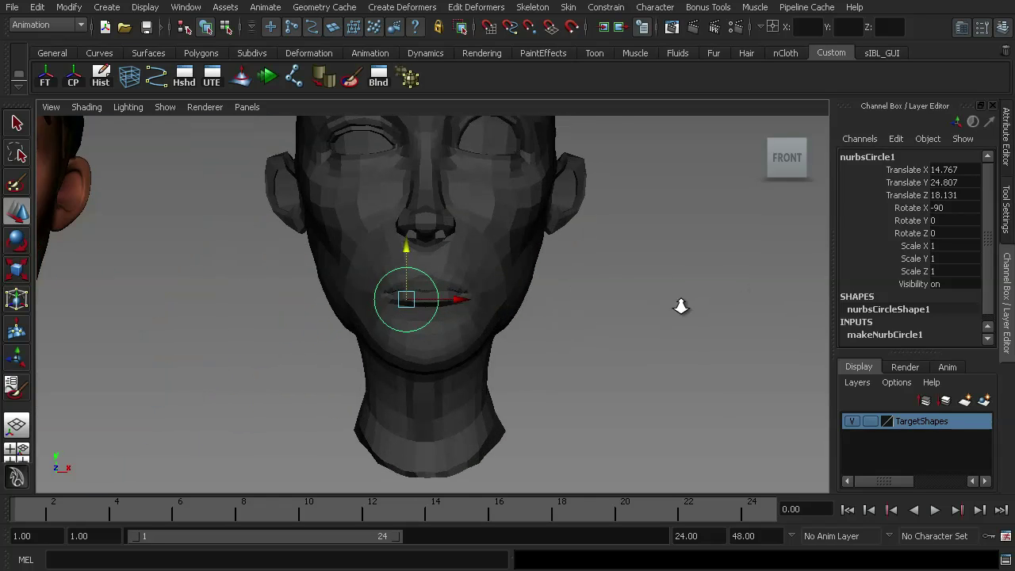
Centre the circle on the lips at about 15.4 in X and 24.9 in Y, scaled to about 1.7 in X and 1 in Z
{"action": "left_click_drag", "start_coordinate": [465, 297], "coordinate": [576, 296]}
{"action": "key", "text": "r"}
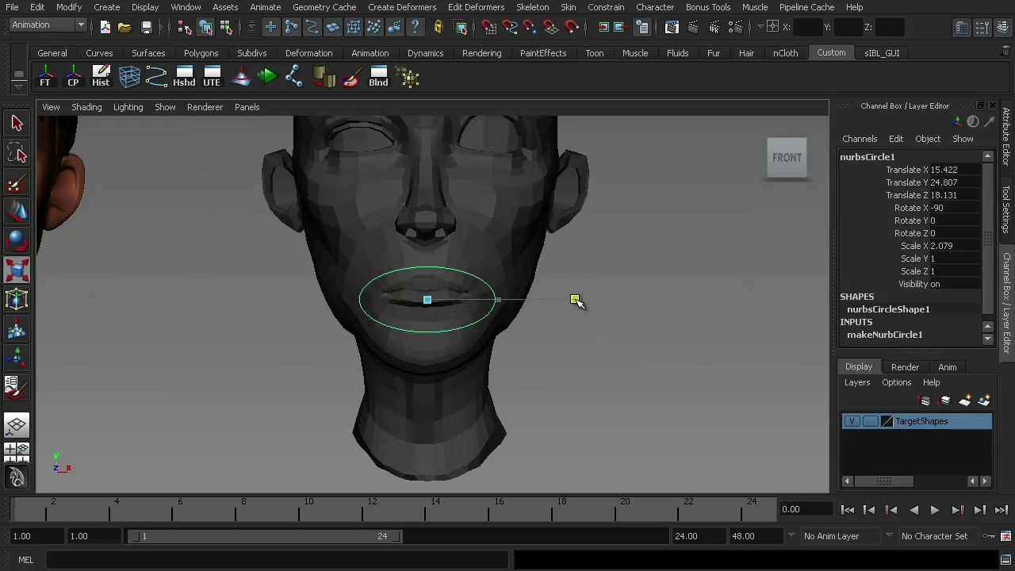
{"action": "mouse_move", "coordinate": [428, 231]}
{"action": "left_mouse_down"}
{"action": "mouse_move", "coordinate": [429, 207]}
{"action": "mouse_move", "coordinate": [429, 246]}
{"action": "left_mouse_up"}
{"action": "left_click_drag", "start_coordinate": [499, 299], "coordinate": [487, 298]}
{"action": "key", "text": "w"}
{"action": "left_click_drag", "start_coordinate": [428, 238], "coordinate": [428, 234]}
In the perspective view, move the NURBS circle back against the grey head's mouth, to about 7.2 in Z
{"action": "key", "text": "space"}
{"action": "left_click_drag", "start_coordinate": [426, 304], "coordinate": [427, 281]}
{"action": "left_click_drag", "start_coordinate": [428, 326], "coordinate": [230, 336], "text": "alt"}
{"action": "right_click_drag", "start_coordinate": [468, 336], "coordinate": [603, 341], "text": "alt"}
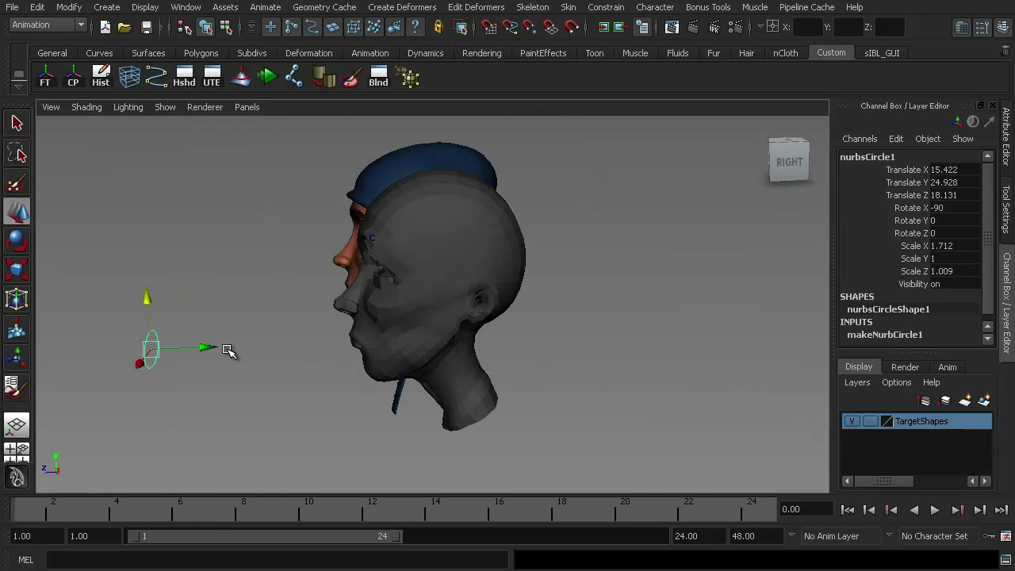
{"action": "left_click_drag", "start_coordinate": [208, 348], "coordinate": [383, 337]}
{"action": "left_click_drag", "start_coordinate": [310, 344], "coordinate": [420, 353], "text": "alt"}
{"action": "right_click_drag", "start_coordinate": [341, 369], "coordinate": [426, 378], "text": "alt"}
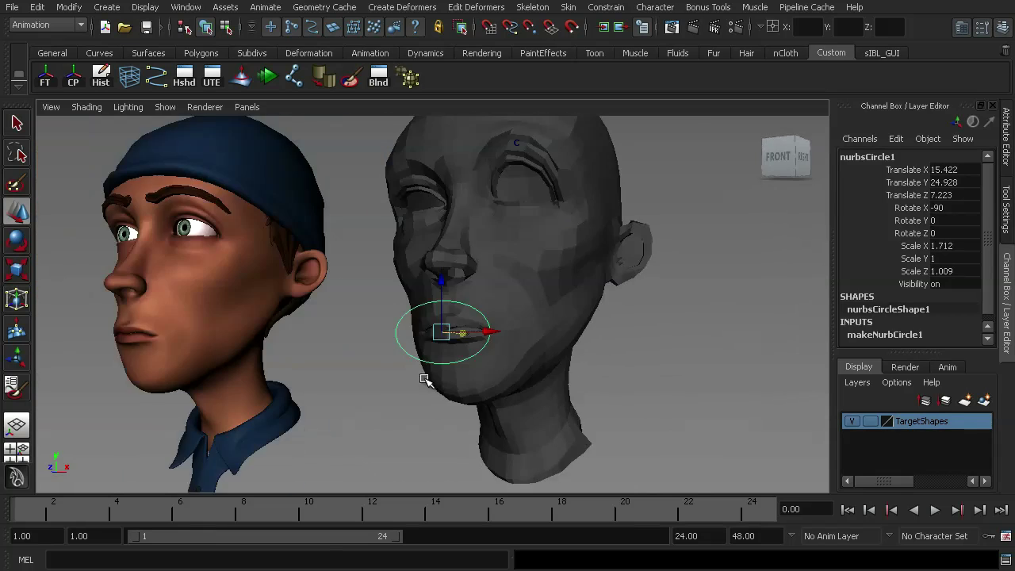
Curve the NURBS circle around the mouth by moving its side control vertices back toward the cheeks, and return to object selection
{"action": "left_click_drag", "start_coordinate": [426, 378], "coordinate": [371, 380], "text": "alt"}
{"action": "right_click_drag", "start_coordinate": [369, 380], "coordinate": [308, 365], "text": "alt"}
{"action": "left_click_drag", "start_coordinate": [307, 304], "coordinate": [351, 414]}
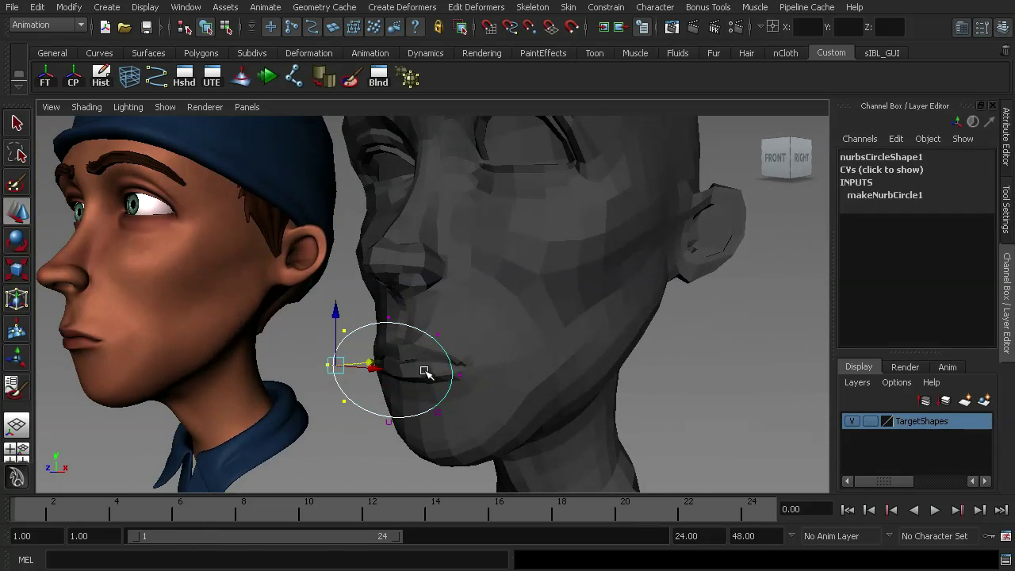
{"action": "left_click_drag", "start_coordinate": [431, 304], "coordinate": [501, 448], "text": "shift"}
{"action": "left_click_drag", "start_coordinate": [430, 412], "coordinate": [322, 388], "text": "alt"}
{"action": "left_click_drag", "start_coordinate": [221, 405], "coordinate": [269, 430]}
{"action": "left_click_drag", "start_coordinate": [285, 413], "coordinate": [361, 374]}
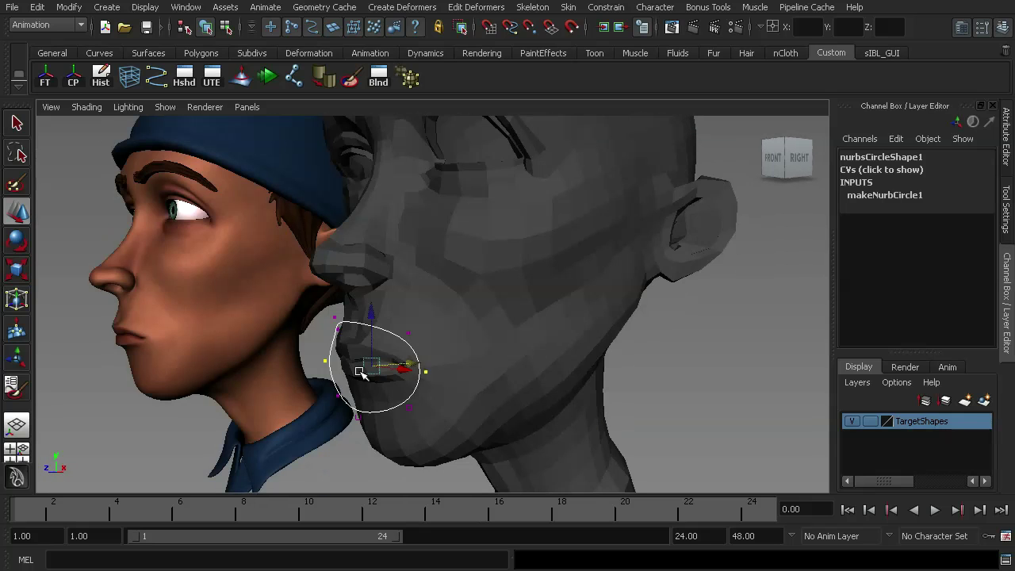
{"action": "left_click_drag", "start_coordinate": [437, 360], "coordinate": [400, 311], "text": "alt"}
{"action": "right_click_drag", "start_coordinate": [378, 319], "coordinate": [396, 307]}
{"action": "left_click", "coordinate": [377, 319]}
{"action": "left_click_drag", "start_coordinate": [392, 339], "coordinate": [445, 364], "text": "alt"}
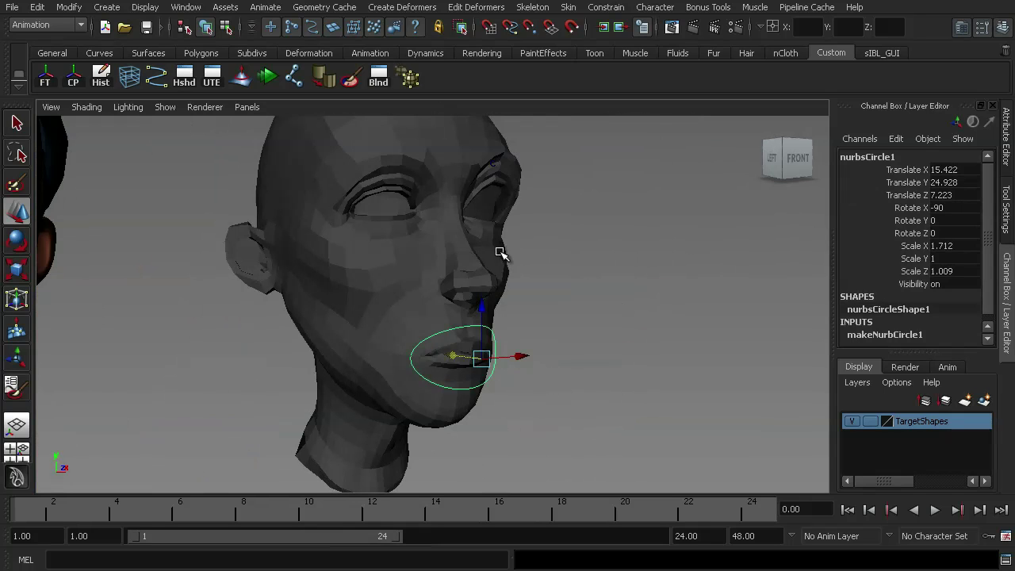
{"action": "left_click", "coordinate": [562, 316]}
Create a wire deformer on the grey head with the Wire Tool, using the NURBS circle around the mouth as the wire
{"action": "left_click", "coordinate": [402, 7]}
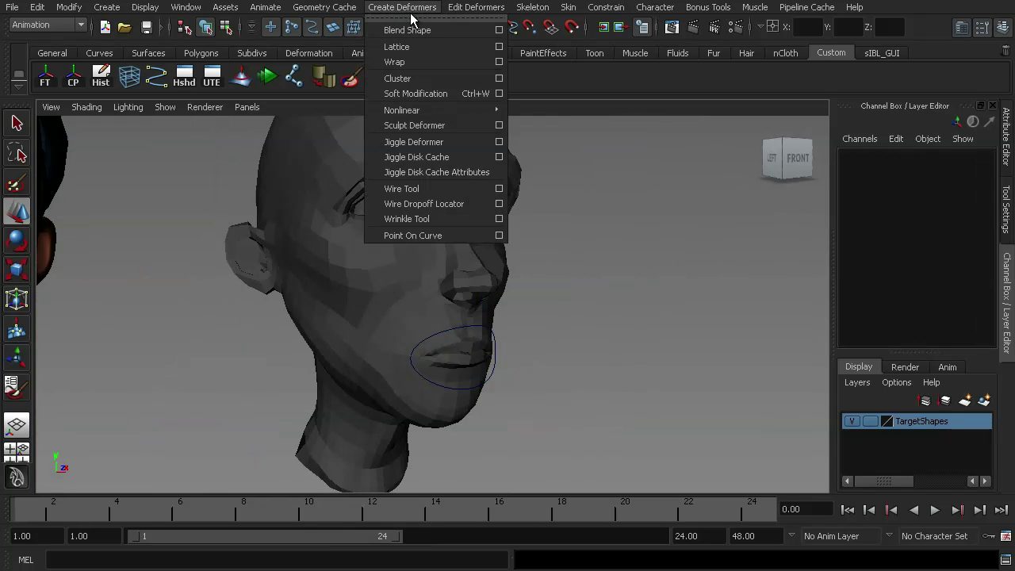
{"action": "left_click", "coordinate": [418, 188]}
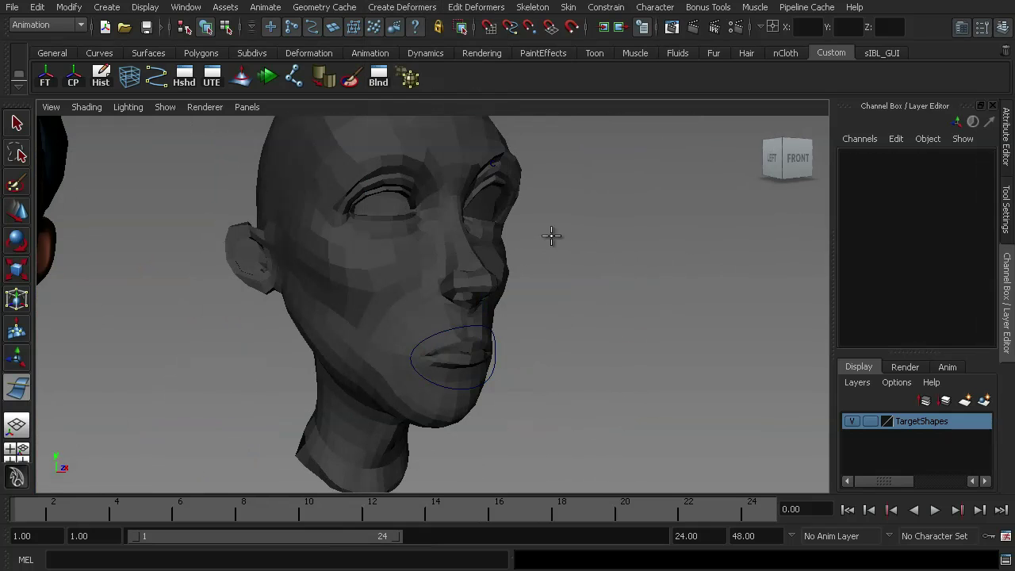
{"action": "left_click", "coordinate": [354, 263]}
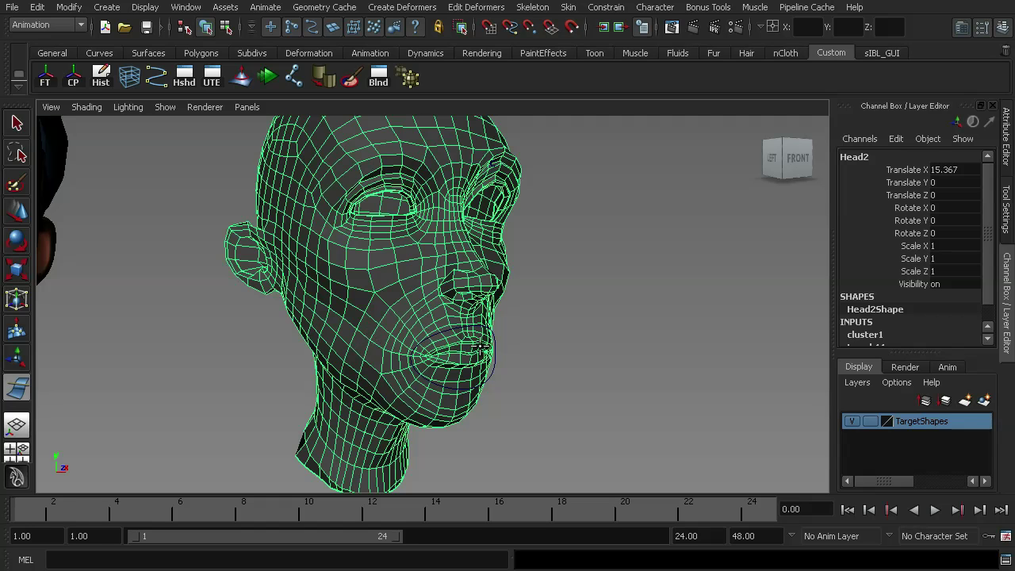
{"action": "scroll", "coordinate": [480, 346], "scroll_direction": "up", "scroll_amount": 2}
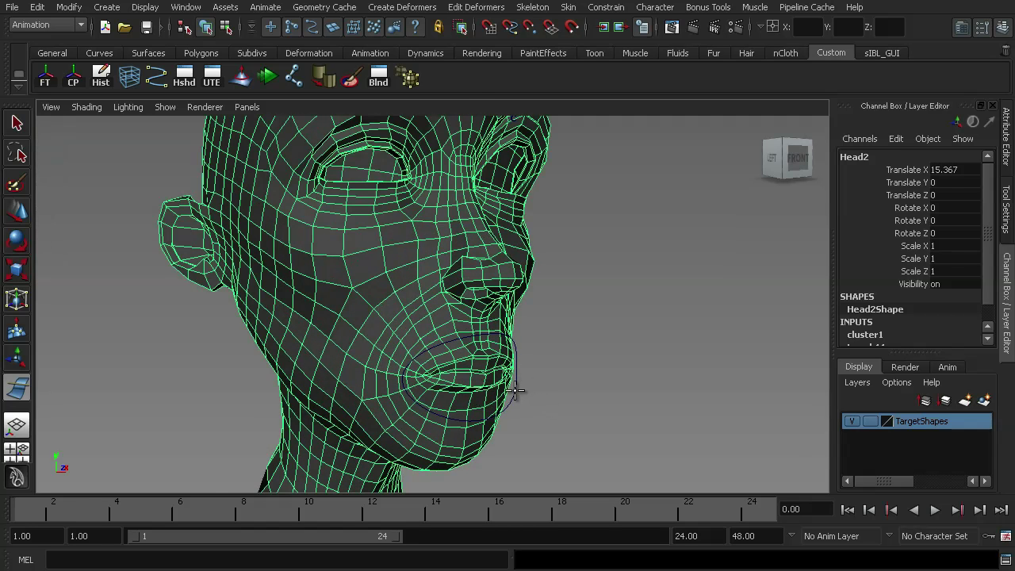
{"action": "left_click", "coordinate": [516, 390]}
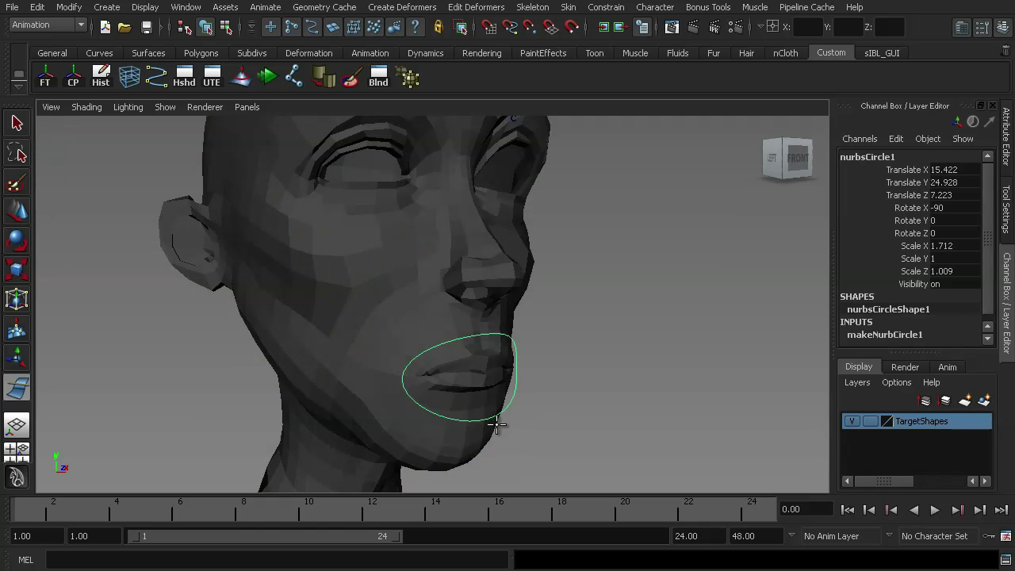
{"action": "key", "text": "Return"}
{"action": "left_click", "coordinate": [571, 351]}
Try deforming the mouth by moving the wire curve's control vertex above the upper lip, and undo the moves
{"action": "left_click_drag", "start_coordinate": [551, 365], "coordinate": [398, 361], "text": "alt"}
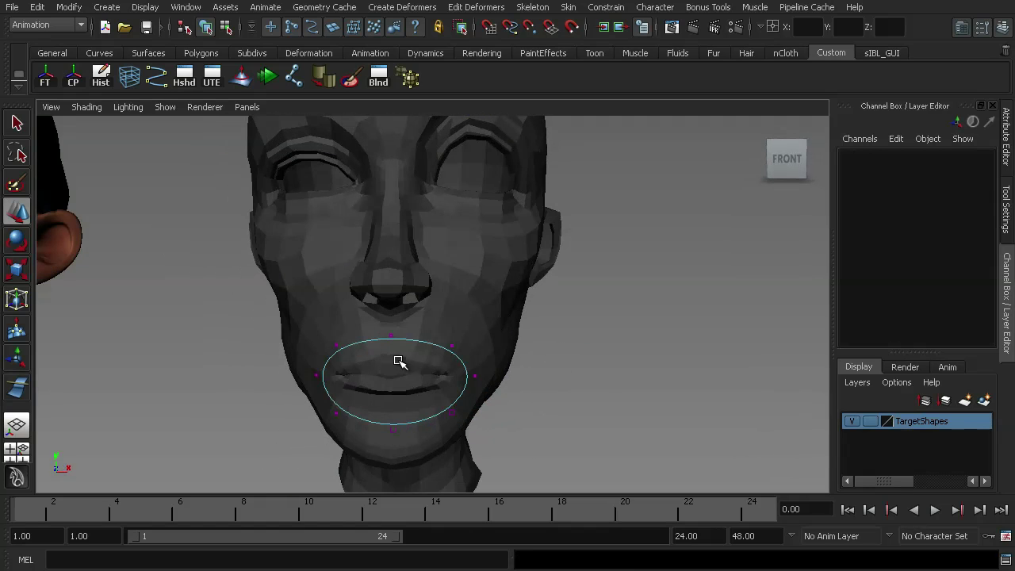
{"action": "left_click_drag", "start_coordinate": [340, 349], "coordinate": [345, 354]}
{"action": "left_click_drag", "start_coordinate": [345, 354], "coordinate": [319, 380], "text": "alt"}
{"action": "left_click_drag", "start_coordinate": [379, 322], "coordinate": [404, 346]}
{"action": "left_click_drag", "start_coordinate": [397, 334], "coordinate": [459, 325]}
{"action": "key", "text": "ctrl+z"}
{"action": "key", "text": "ctrl+z"}
{"action": "key", "text": "ctrl+z"}
{"action": "key", "text": "ctrl+z"}
{"action": "key", "text": "ctrl+z"}
Deform the grey head's mouth by moving the wire curve's control vertices above and beside the lips
{"action": "left_click_drag", "start_coordinate": [384, 322], "coordinate": [408, 345]}
{"action": "left_click_drag", "start_coordinate": [397, 336], "coordinate": [392, 318]}
{"action": "left_click_drag", "start_coordinate": [326, 333], "coordinate": [351, 358]}
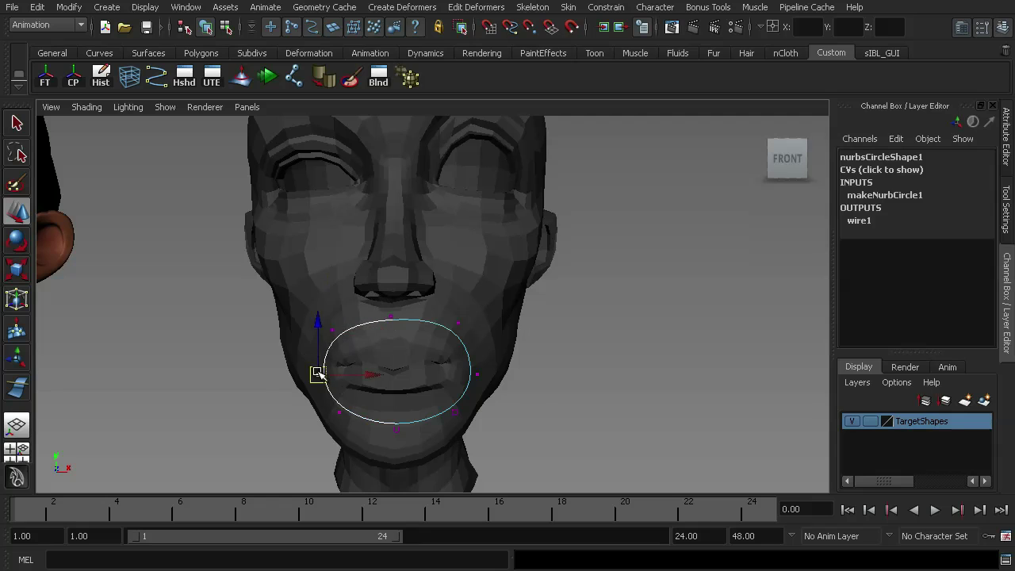
{"action": "left_click_drag", "start_coordinate": [317, 374], "coordinate": [375, 368], "text": "alt"}
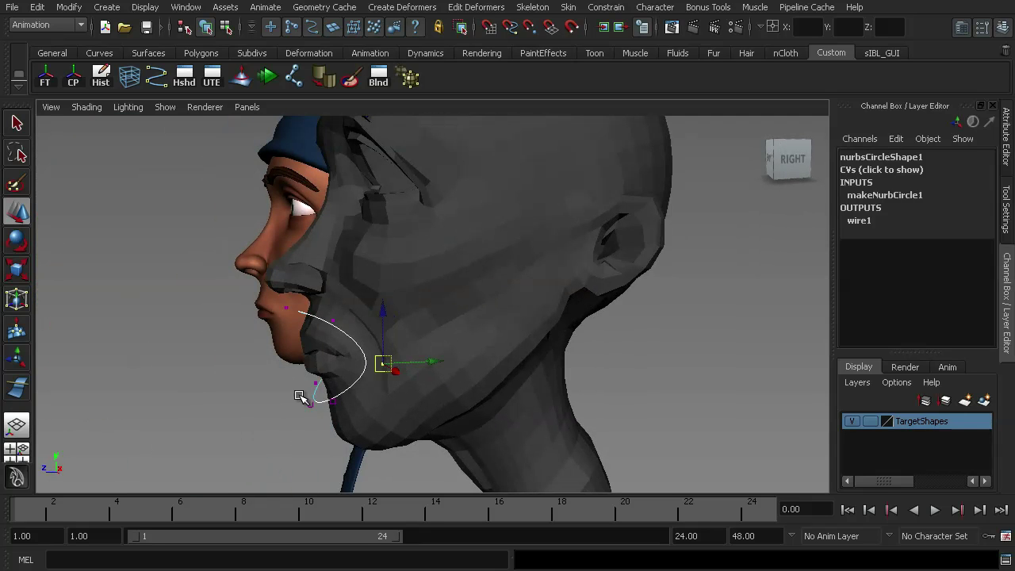
{"action": "left_click_drag", "start_coordinate": [298, 394], "coordinate": [320, 389]}
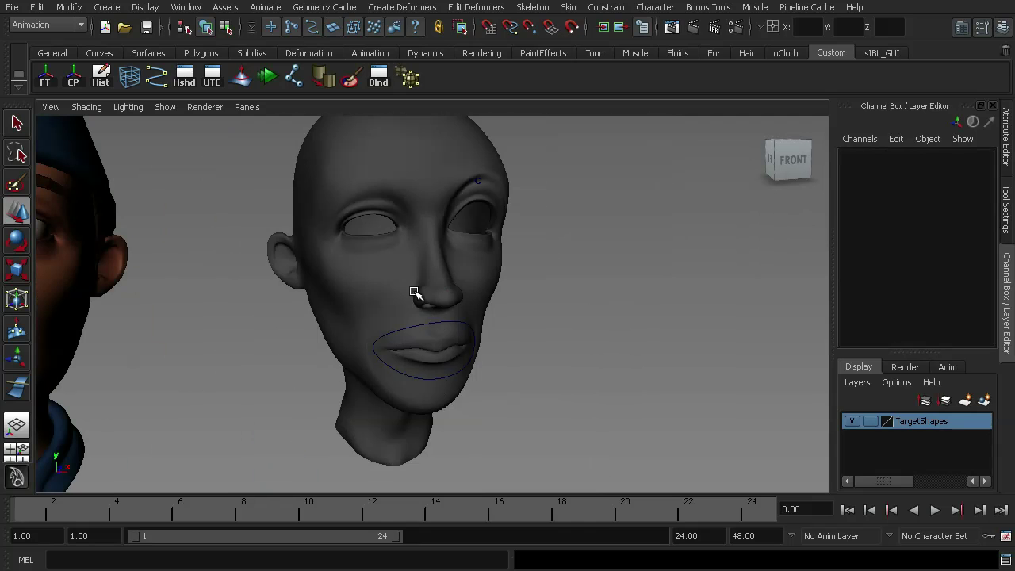
Select the grey head in its unsmoothed display and open the settings of the Paint Wire Weights Tool
{"action": "left_click", "coordinate": [481, 241]}
{"action": "key", "text": "1"}
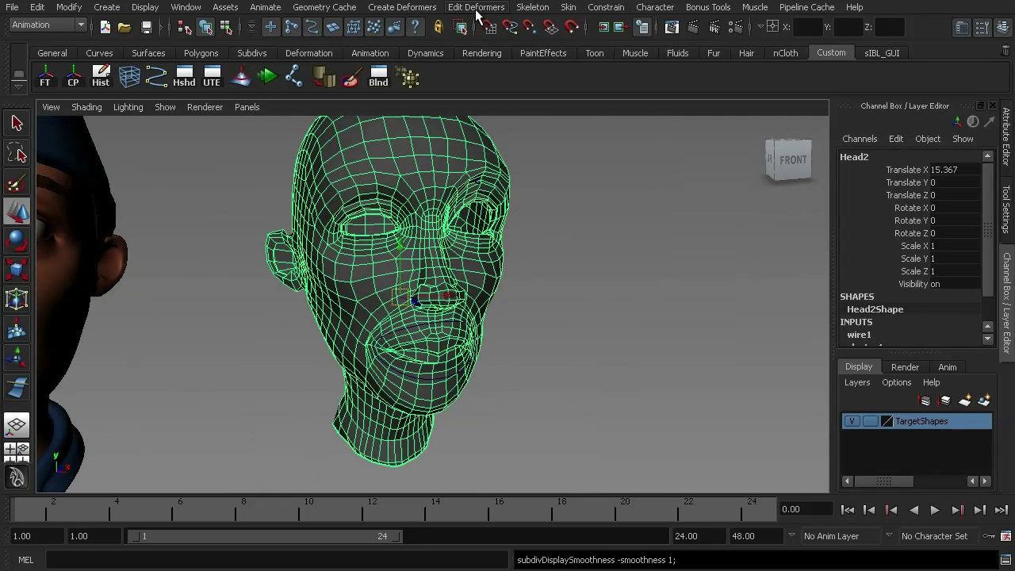
{"action": "left_click", "coordinate": [476, 8]}
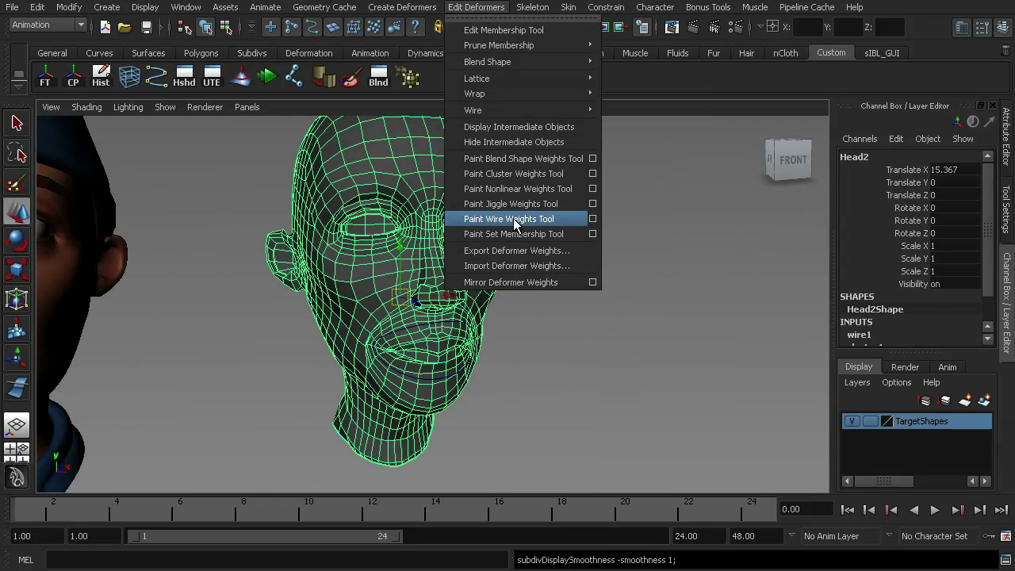
{"action": "left_click", "coordinate": [591, 218]}
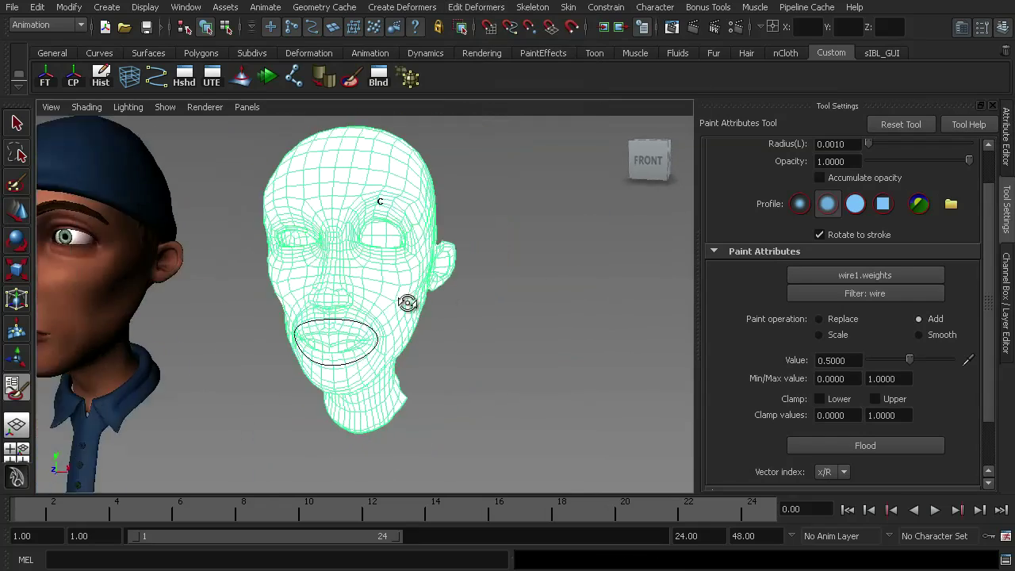
Flood the grey head's wire weights with the Replace operation at a value of 0
{"action": "left_click_drag", "start_coordinate": [466, 304], "coordinate": [395, 314], "text": "alt"}
{"action": "mouse_move", "coordinate": [426, 254]}
{"action": "left_mouse_down", "text": "alt"}
{"action": "mouse_move", "coordinate": [358, 295]}
{"action": "mouse_move", "coordinate": [384, 252]}
{"action": "mouse_move", "coordinate": [389, 304]}
{"action": "left_mouse_up", "text": "alt"}
{"action": "mouse_move", "coordinate": [369, 268]}
{"action": "left_mouse_down", "text": "alt"}
{"action": "mouse_move", "coordinate": [390, 272]}
{"action": "mouse_move", "coordinate": [378, 295]}
{"action": "left_mouse_up", "text": "alt"}
{"action": "left_click_drag", "start_coordinate": [394, 349], "coordinate": [399, 334], "text": "alt"}
{"action": "scroll", "coordinate": [399, 334], "scroll_direction": "up", "scroll_amount": 2}
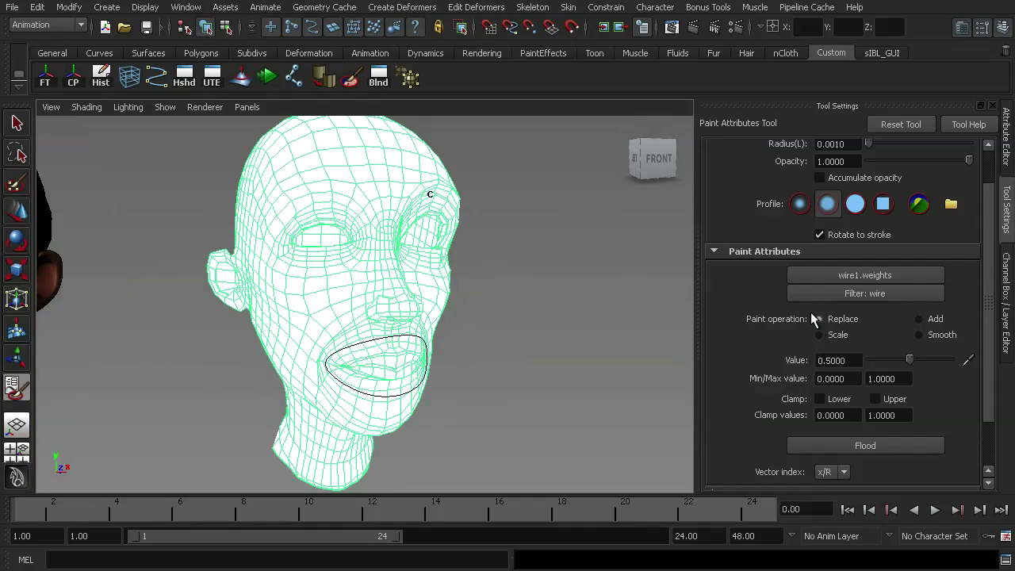
{"action": "left_click_drag", "start_coordinate": [910, 360], "coordinate": [838, 371]}
{"action": "left_click", "coordinate": [874, 447]}
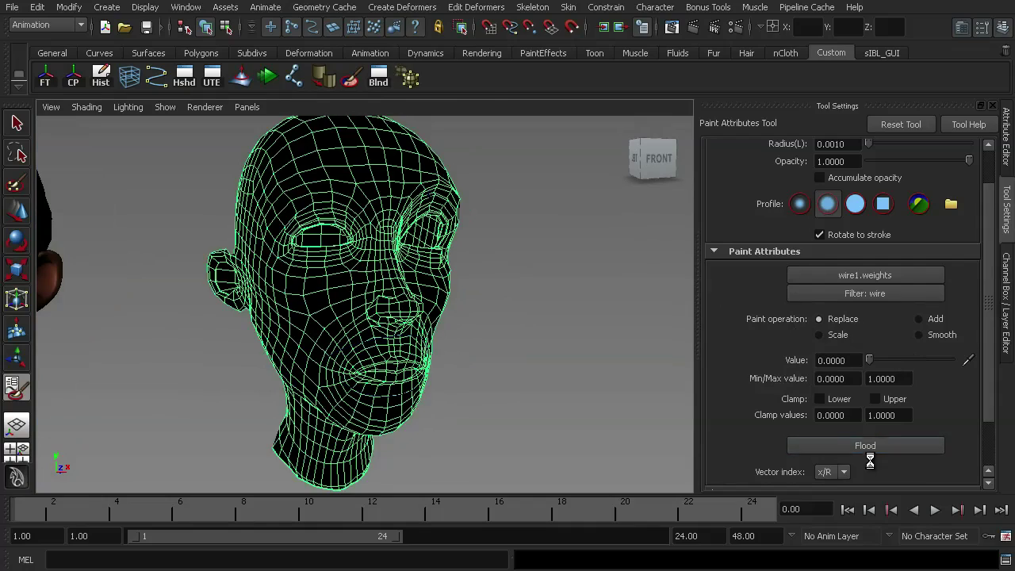
Paint wire weights back onto the grey head around the lips with the Add operation at a value of 0.5
{"action": "mouse_move", "coordinate": [361, 345]}
{"action": "left_mouse_down", "text": "alt"}
{"action": "mouse_move", "coordinate": [286, 393]}
{"action": "mouse_move", "coordinate": [289, 369]}
{"action": "mouse_move", "coordinate": [297, 387]}
{"action": "mouse_move", "coordinate": [400, 400]}
{"action": "left_mouse_up", "text": "alt"}
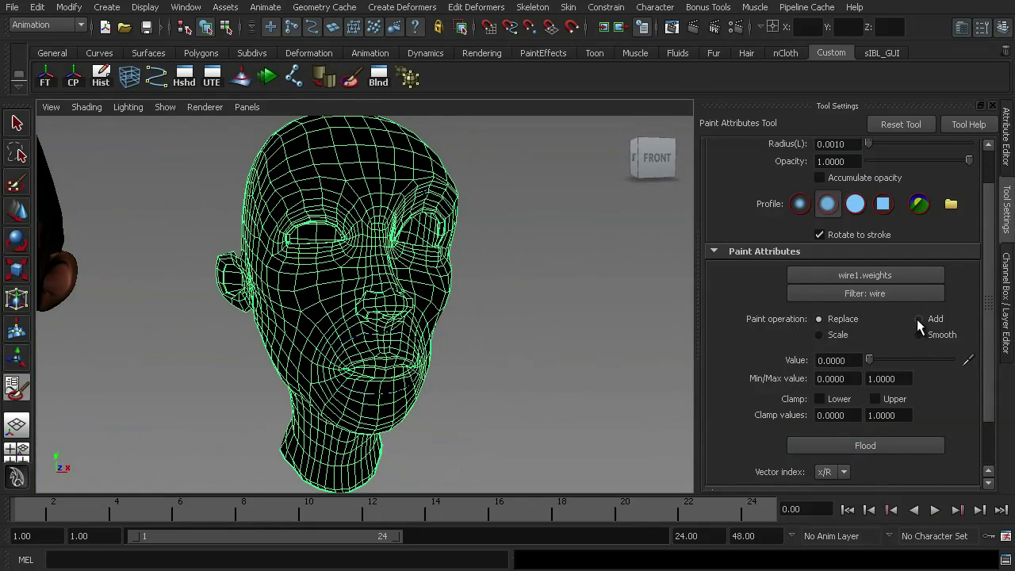
{"action": "double_click", "coordinate": [850, 361]}
{"action": "type", "text": "0.5"}
{"action": "key", "text": "Return"}
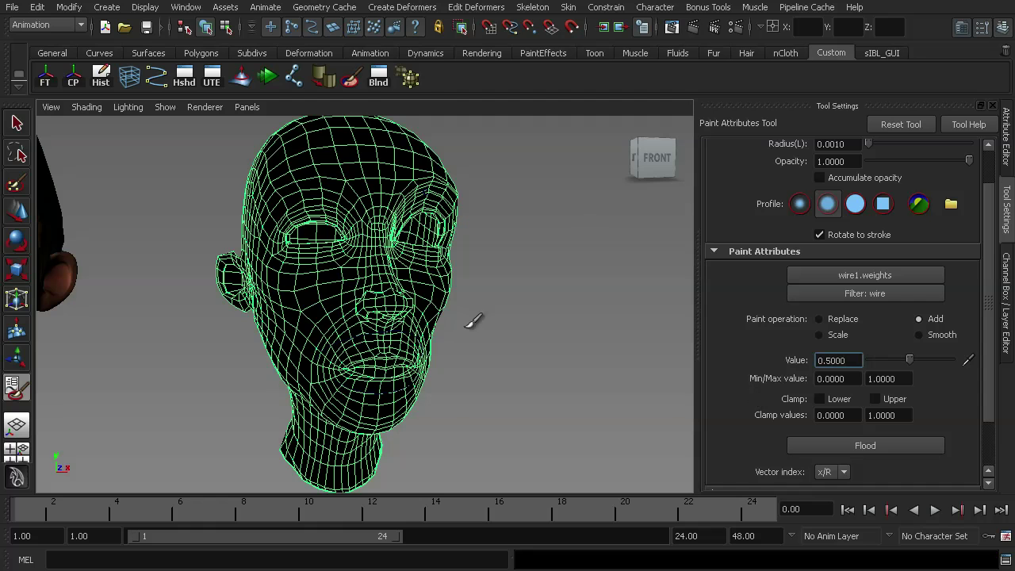
{"action": "left_click_drag", "start_coordinate": [450, 323], "coordinate": [462, 319], "text": "alt"}
{"action": "right_click_drag", "start_coordinate": [462, 319], "coordinate": [549, 353], "text": "alt"}
{"action": "mouse_move", "coordinate": [329, 379]}
{"action": "left_mouse_down"}
{"action": "mouse_move", "coordinate": [358, 357]}
{"action": "mouse_move", "coordinate": [397, 349]}
{"action": "mouse_move", "coordinate": [338, 394]}
{"action": "mouse_move", "coordinate": [322, 391]}
{"action": "mouse_move", "coordinate": [316, 414]}
{"action": "mouse_move", "coordinate": [372, 357]}
{"action": "mouse_move", "coordinate": [407, 361]}
{"action": "left_mouse_up"}
{"action": "mouse_move", "coordinate": [411, 372]}
{"action": "left_mouse_down", "text": "alt"}
{"action": "mouse_move", "coordinate": [424, 379]}
{"action": "mouse_move", "coordinate": [337, 355]}
{"action": "mouse_move", "coordinate": [341, 373]}
{"action": "left_mouse_up", "text": "alt"}
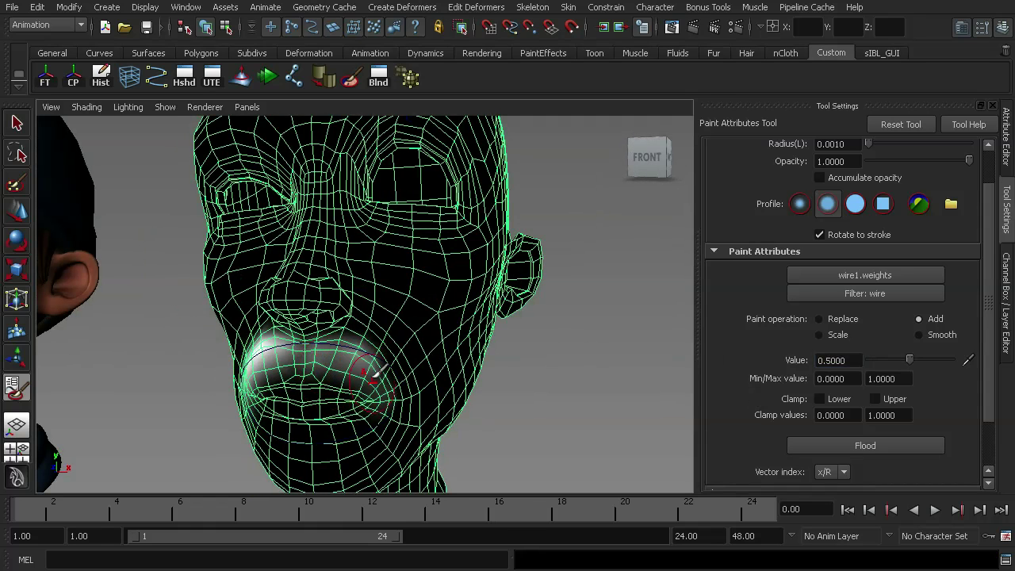
{"action": "left_click_drag", "start_coordinate": [341, 373], "coordinate": [381, 369]}
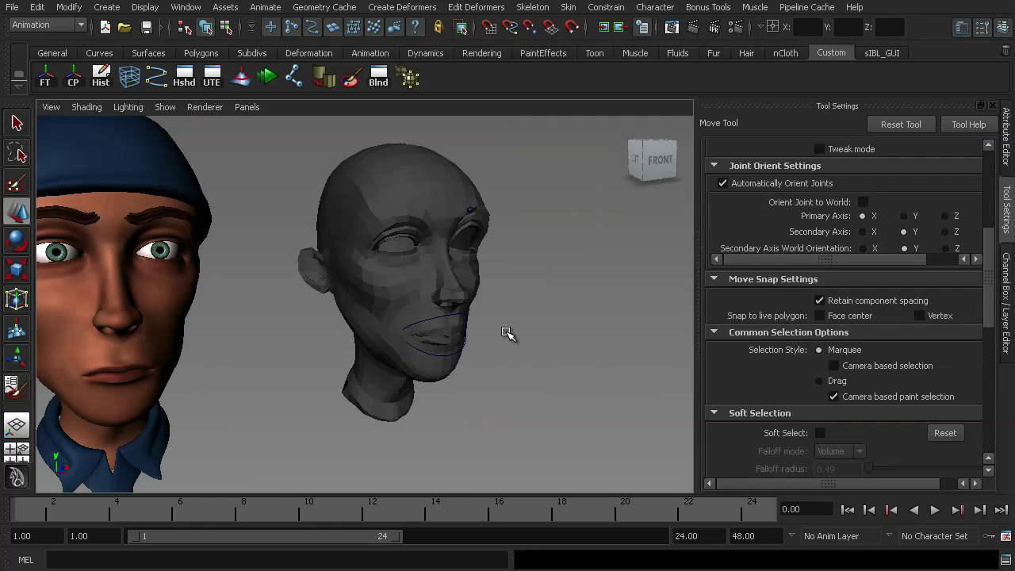
{"action": "right_click_drag", "start_coordinate": [507, 333], "coordinate": [374, 294], "text": "alt"}
{"action": "left_click_drag", "start_coordinate": [374, 294], "coordinate": [377, 317], "text": "alt"}
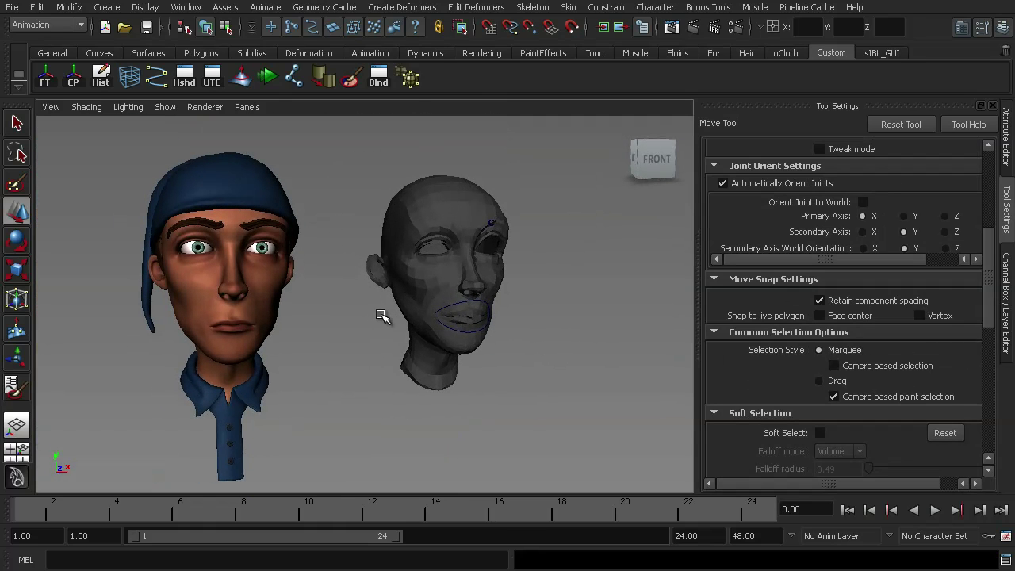